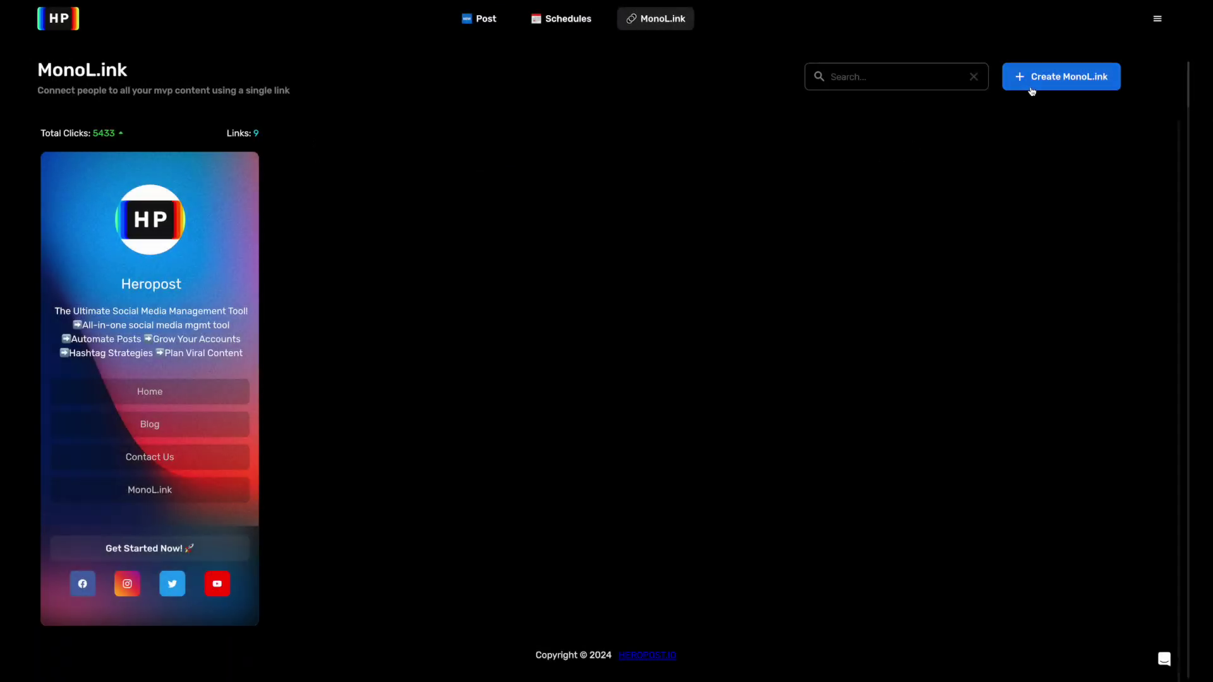
Start a new MonoL.ink page from the dashboard with Create MonoL.ink.
{"action": "left_click", "coordinate": [1078, 78]}
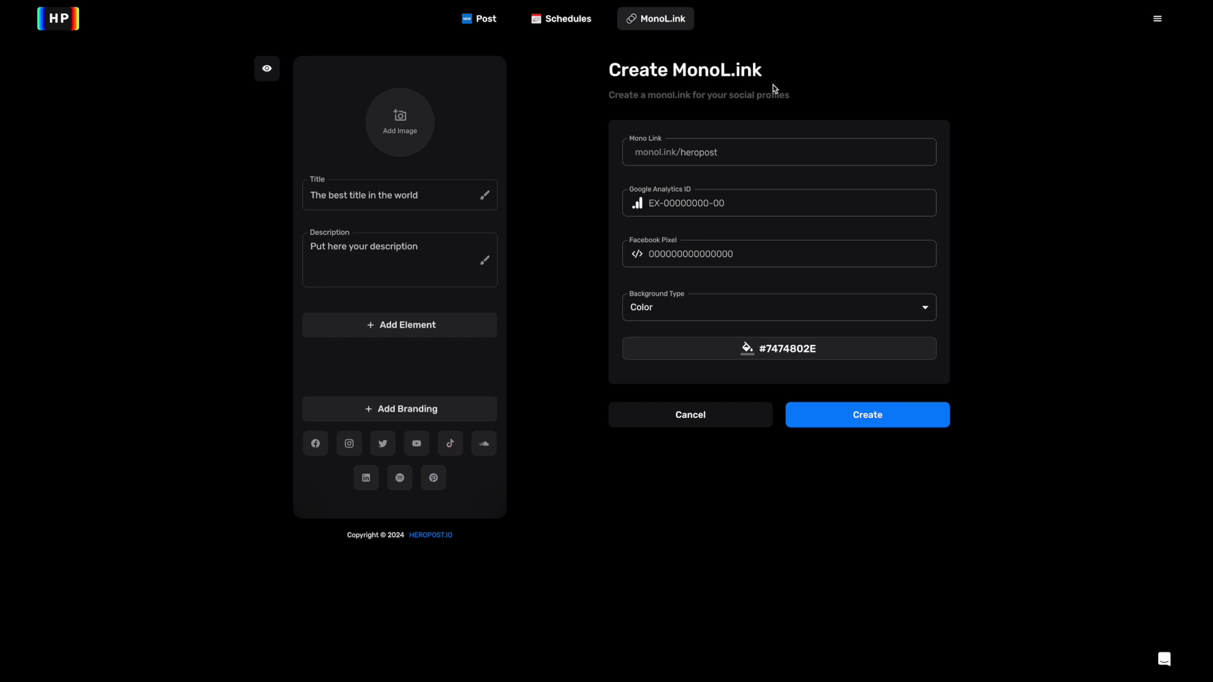
Set the page's Mono Link address to monol.ink/Heropost.
{"action": "left_click", "coordinate": [755, 151]}
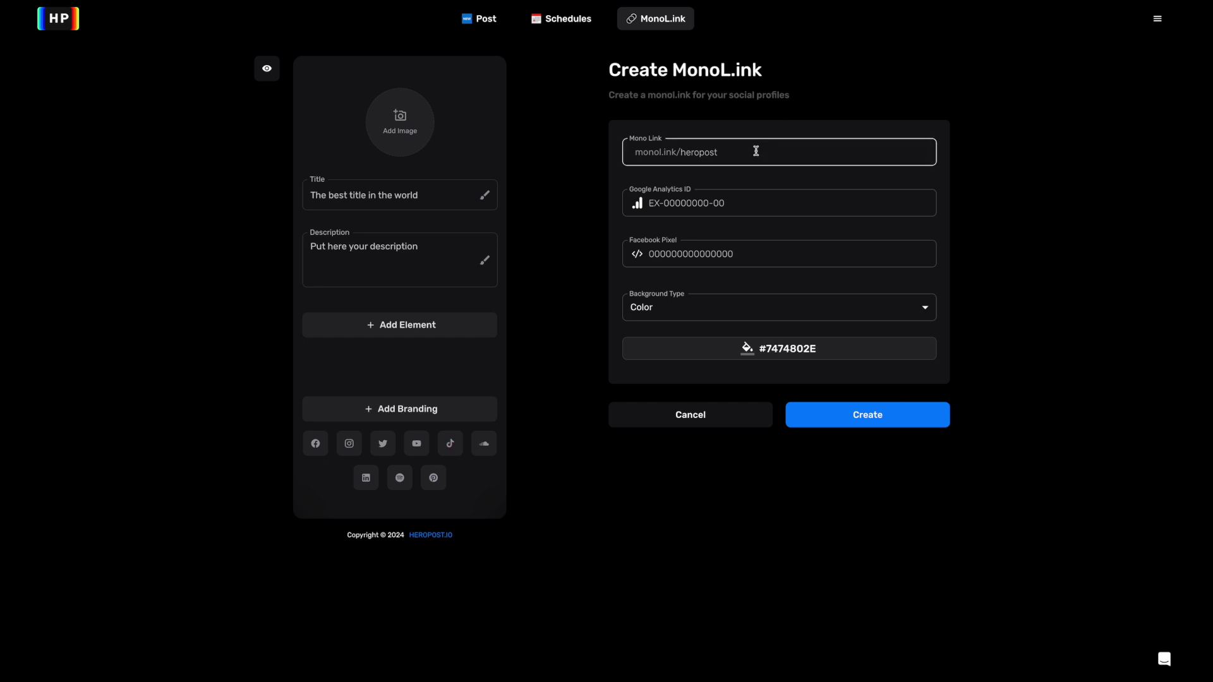
{"action": "type", "text": "Heropost"}
{"action": "left_click", "coordinate": [779, 200]}
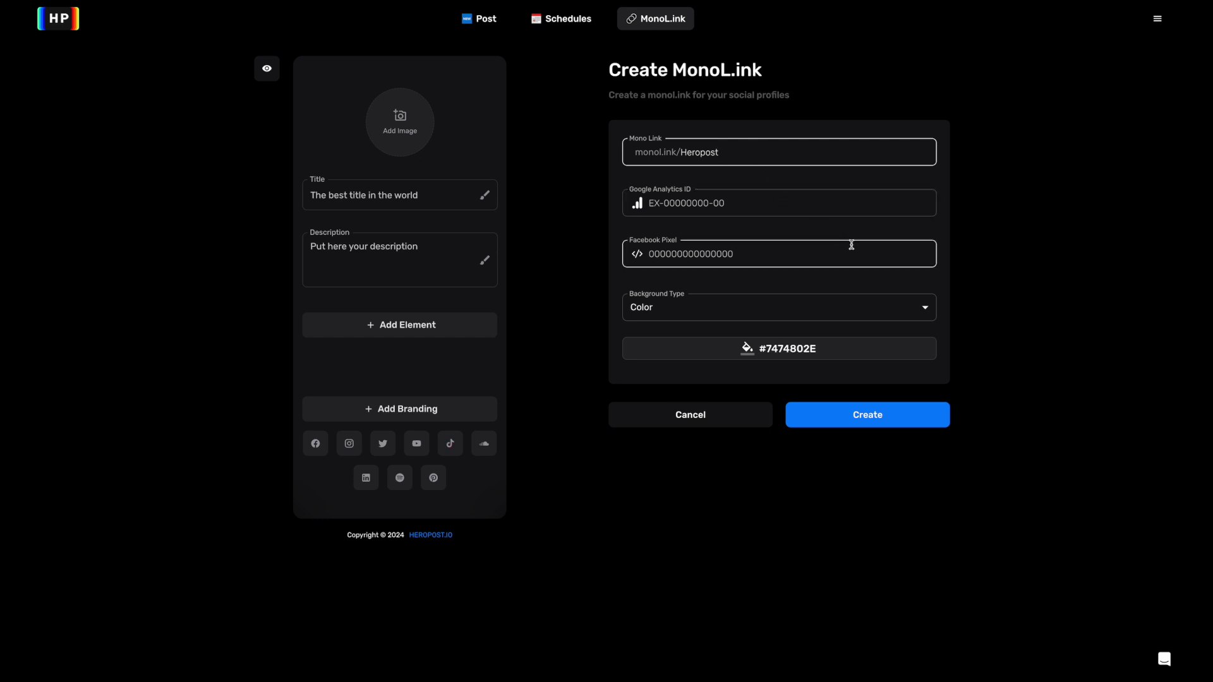
Set the background type to Image and upload gradient_02_a.jpg.
{"action": "left_click", "coordinate": [924, 308]}
{"action": "left_click", "coordinate": [916, 333]}
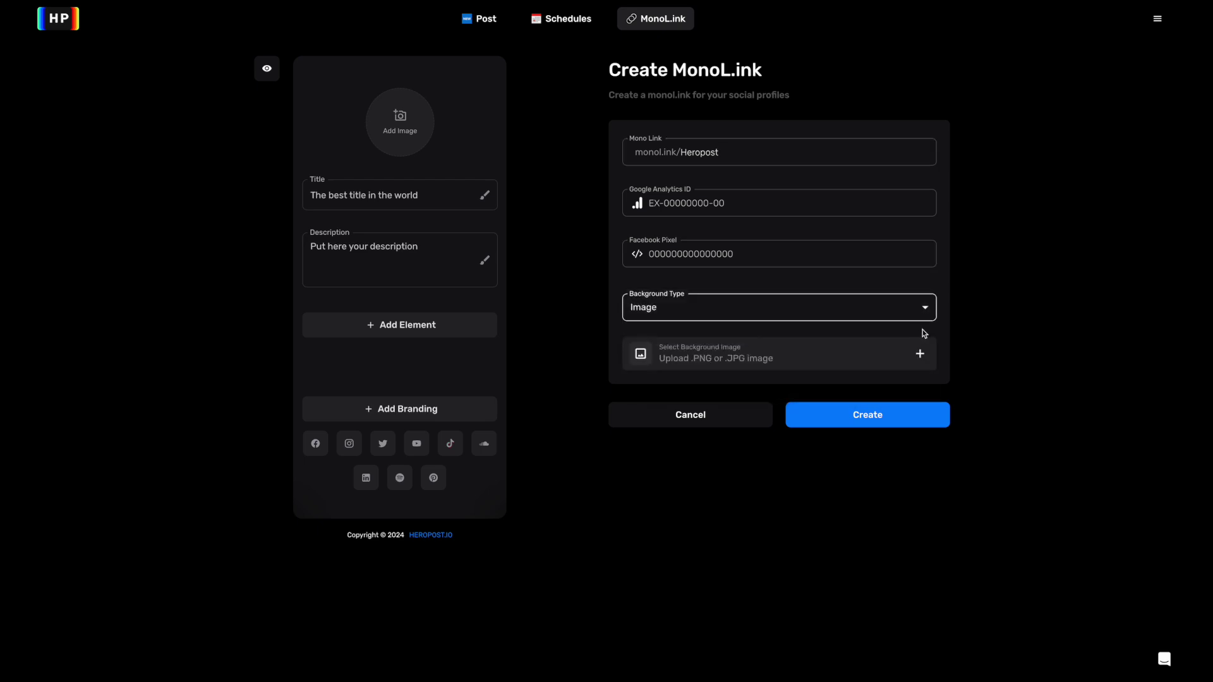
{"action": "left_click", "coordinate": [920, 354]}
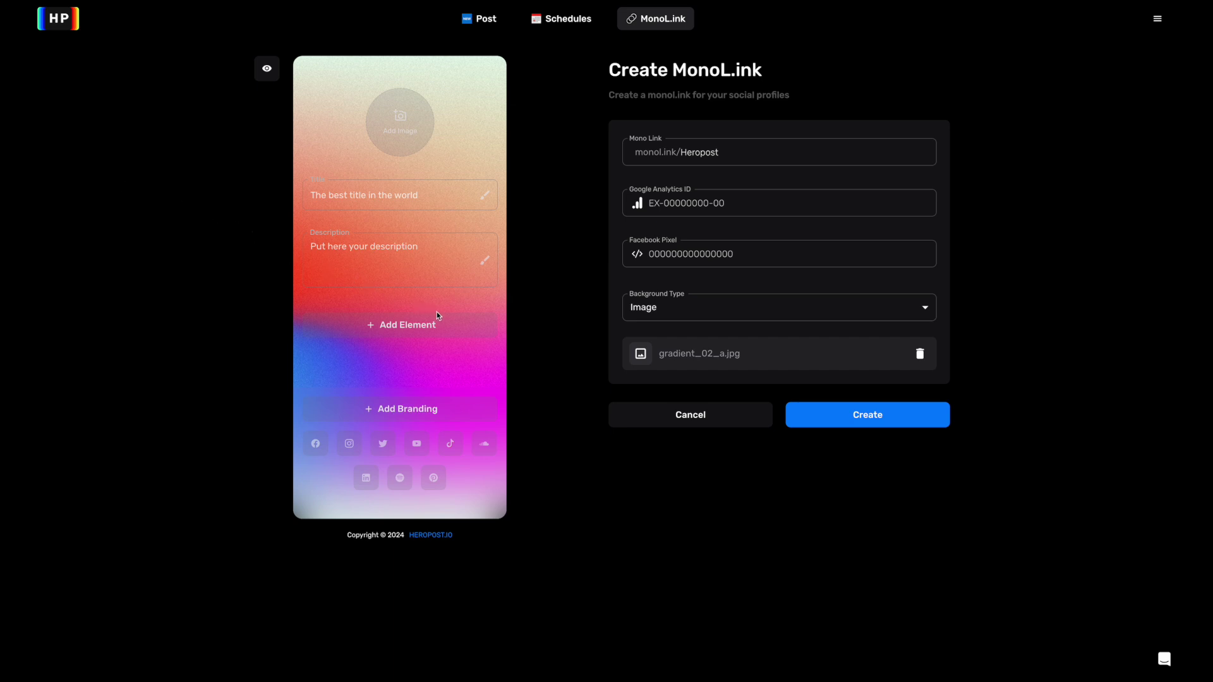
Add a YouTube element with the pasted Heropost welcome video URL.
{"action": "left_click", "coordinate": [383, 324]}
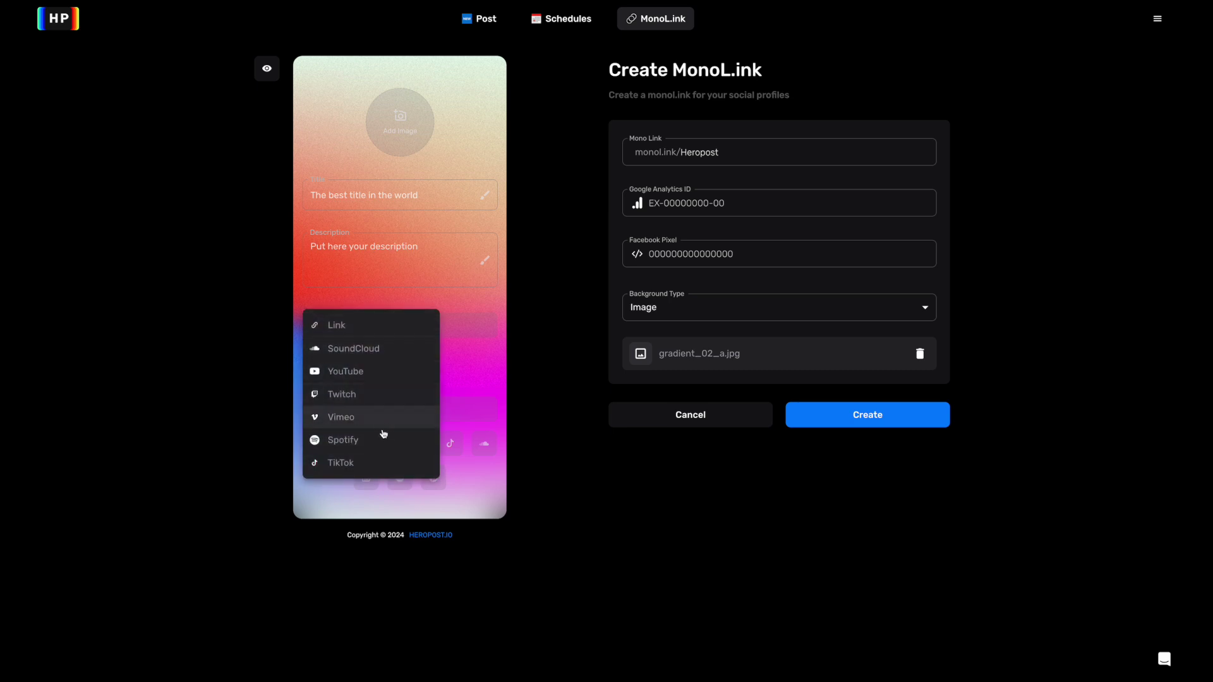
{"action": "left_click", "coordinate": [385, 372]}
{"action": "type", "text": "https://youtube.com/watch?v=5VoQpYIPF00"}
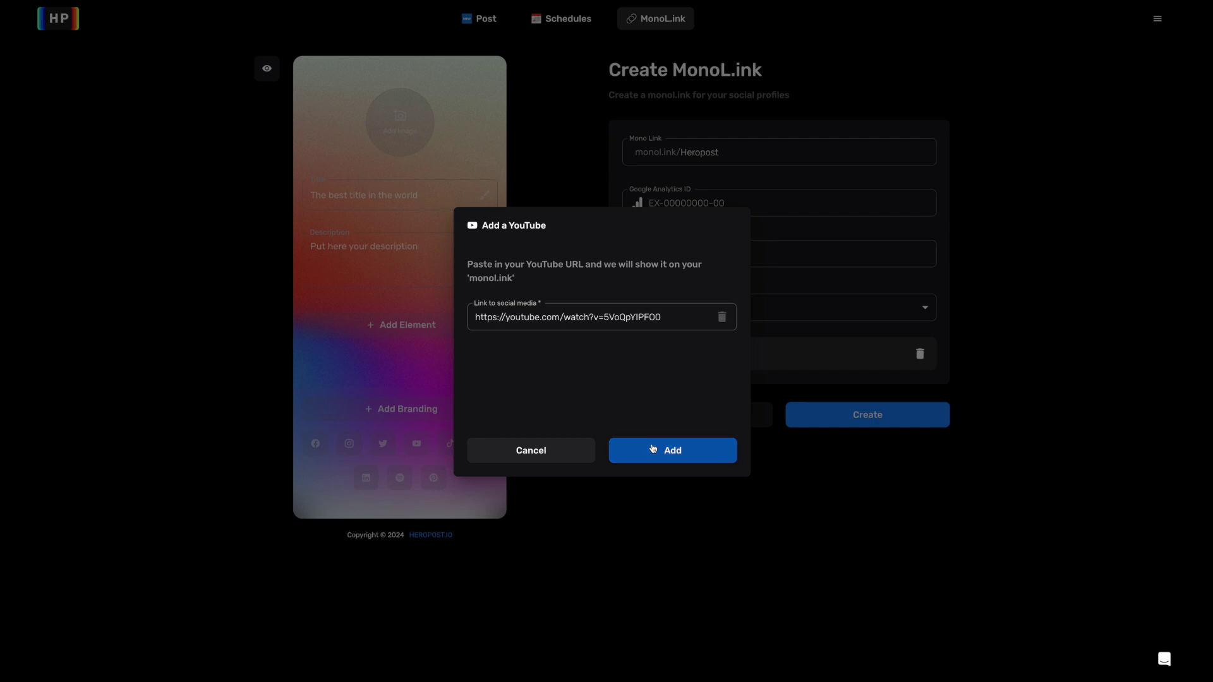
{"action": "left_click", "coordinate": [651, 447]}
{"action": "scroll", "coordinate": [496, 316], "scroll_direction": "down", "scroll_amount": 1}
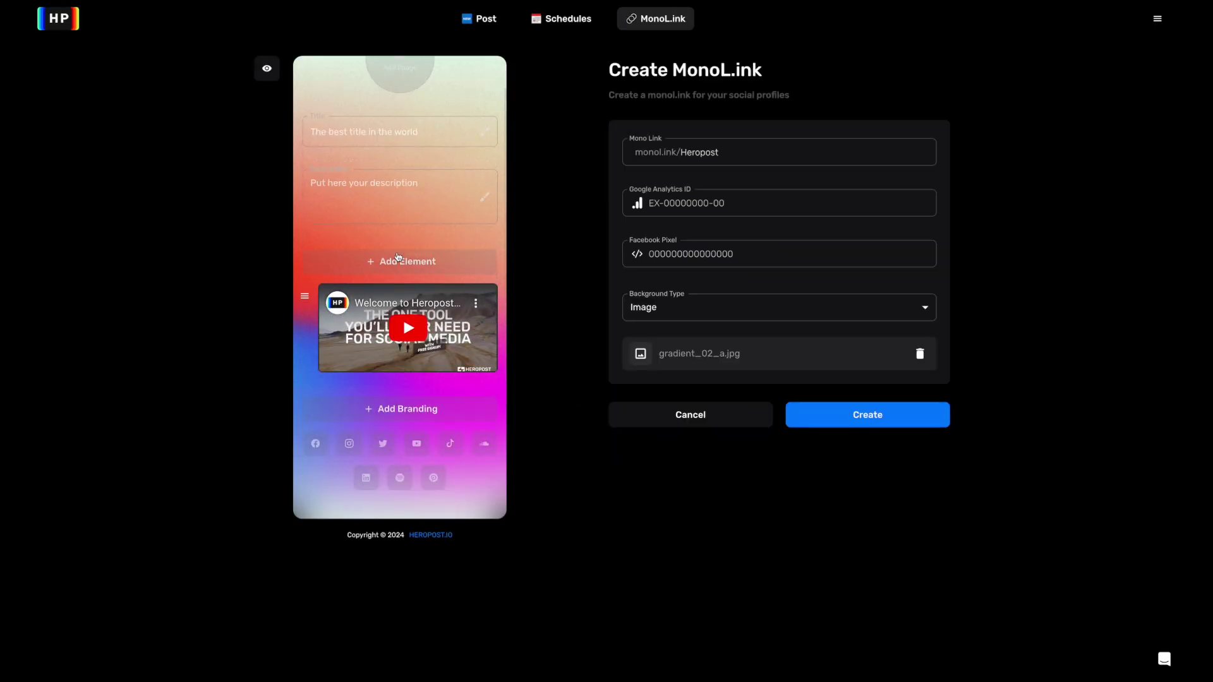
Add a Spotify element with the pasted Passion track URL.
{"action": "left_click", "coordinate": [469, 262]}
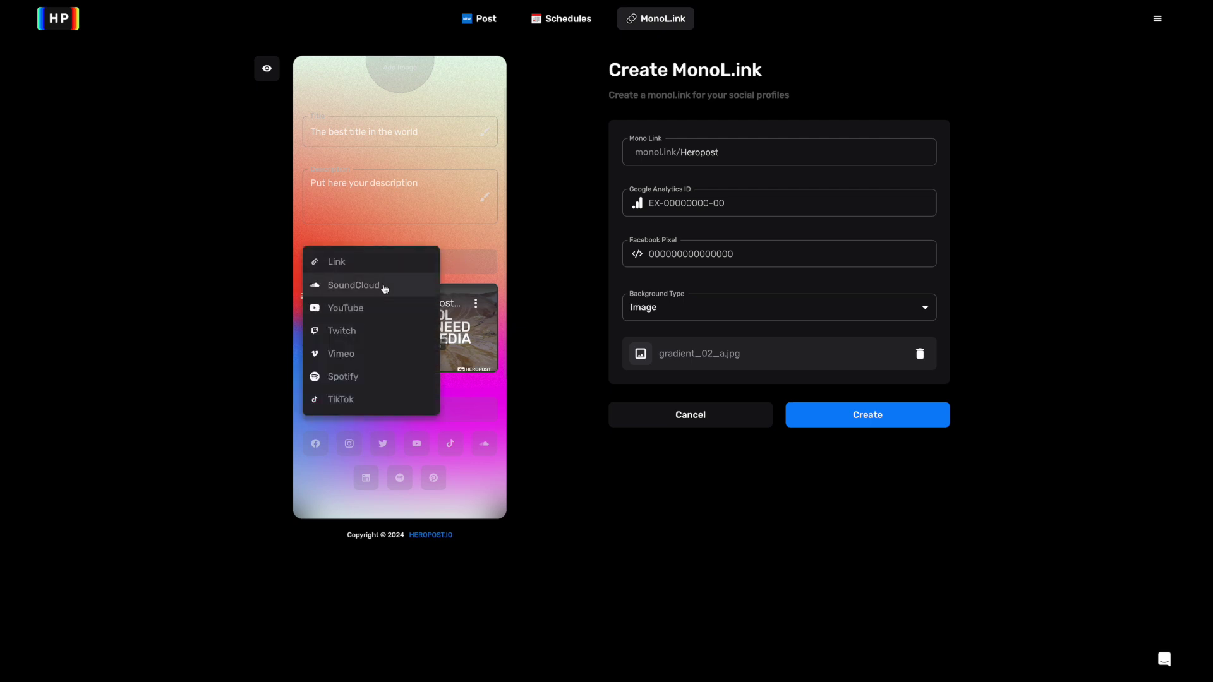
{"action": "left_click", "coordinate": [345, 375]}
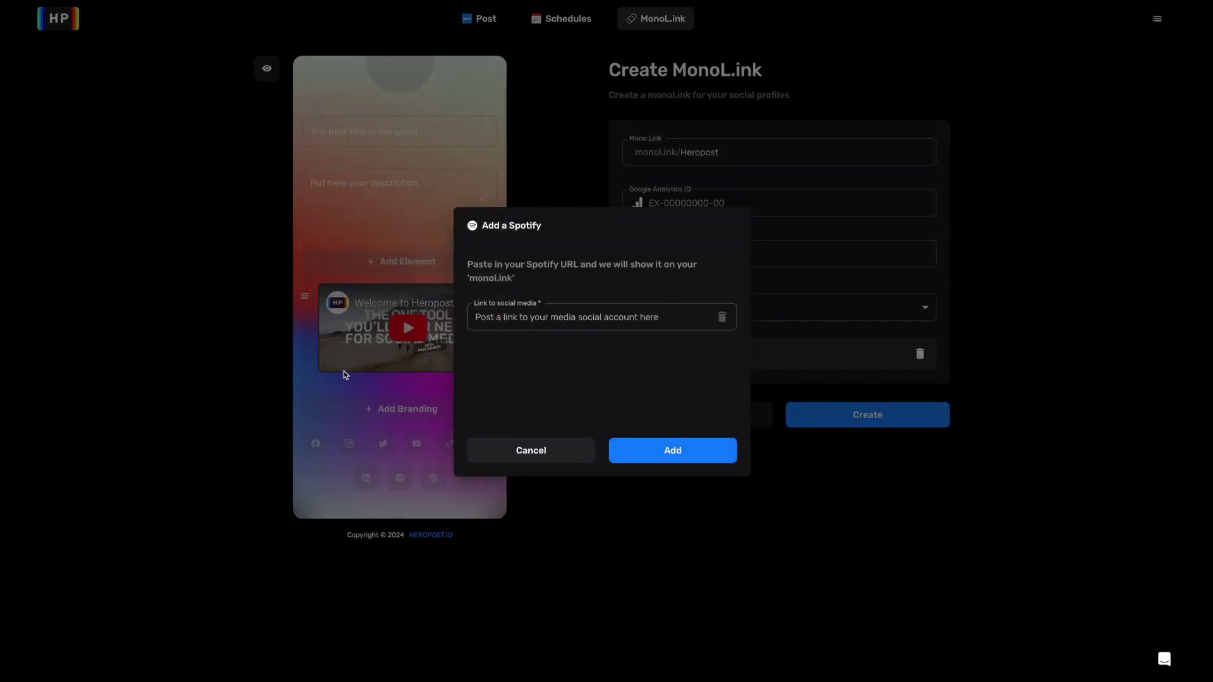
{"action": "key", "text": "ctrl+v"}
{"action": "left_click", "coordinate": [673, 437]}
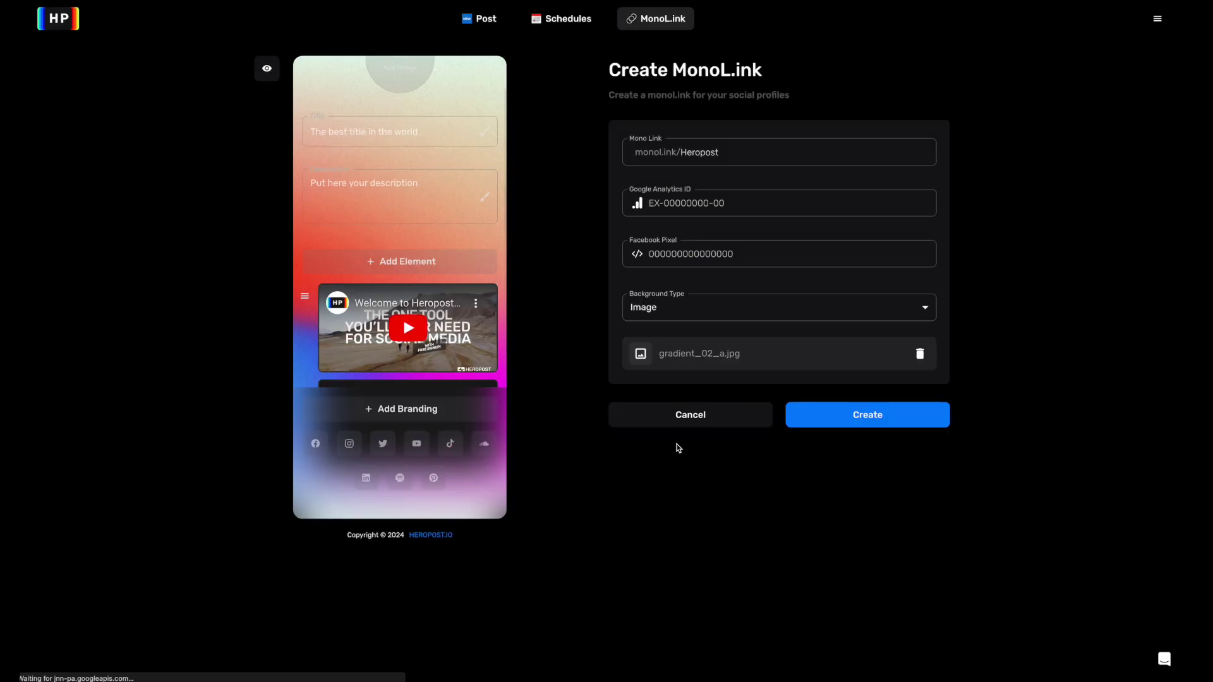
{"action": "scroll", "coordinate": [492, 318], "scroll_direction": "down", "scroll_amount": 1}
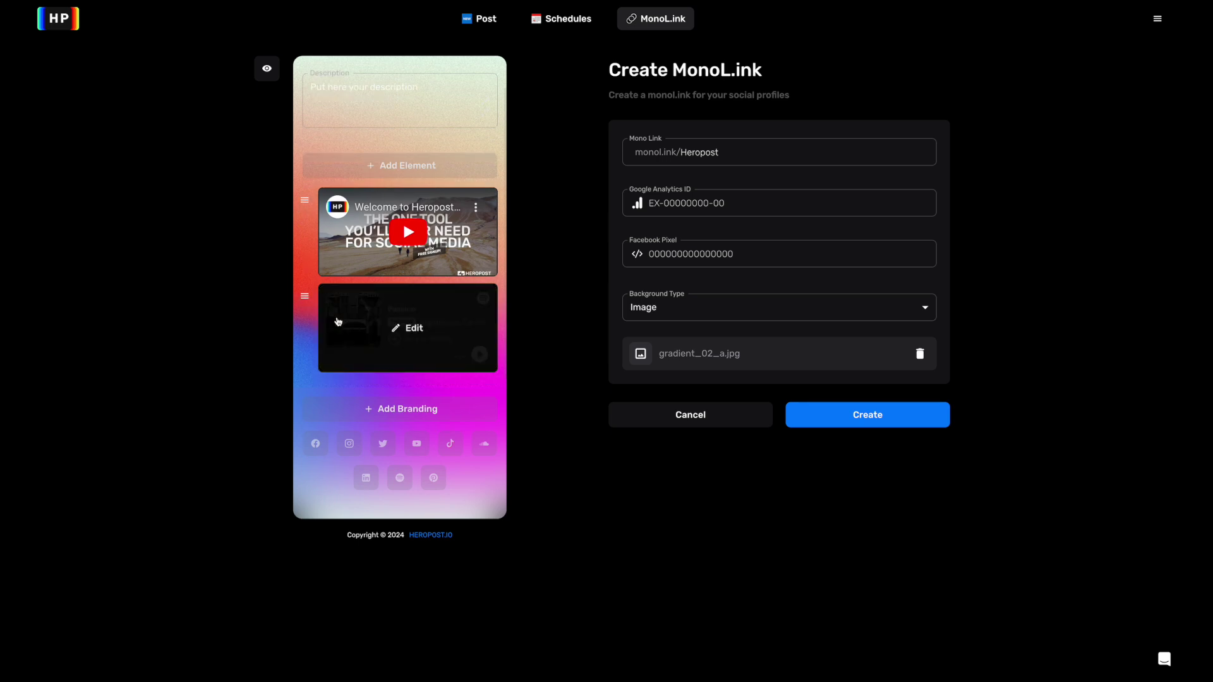
Add a branding button titled 'Visit Us'.
{"action": "left_click", "coordinate": [453, 414]}
{"action": "left_click", "coordinate": [567, 302]}
{"action": "type", "text": "Visit Us"}
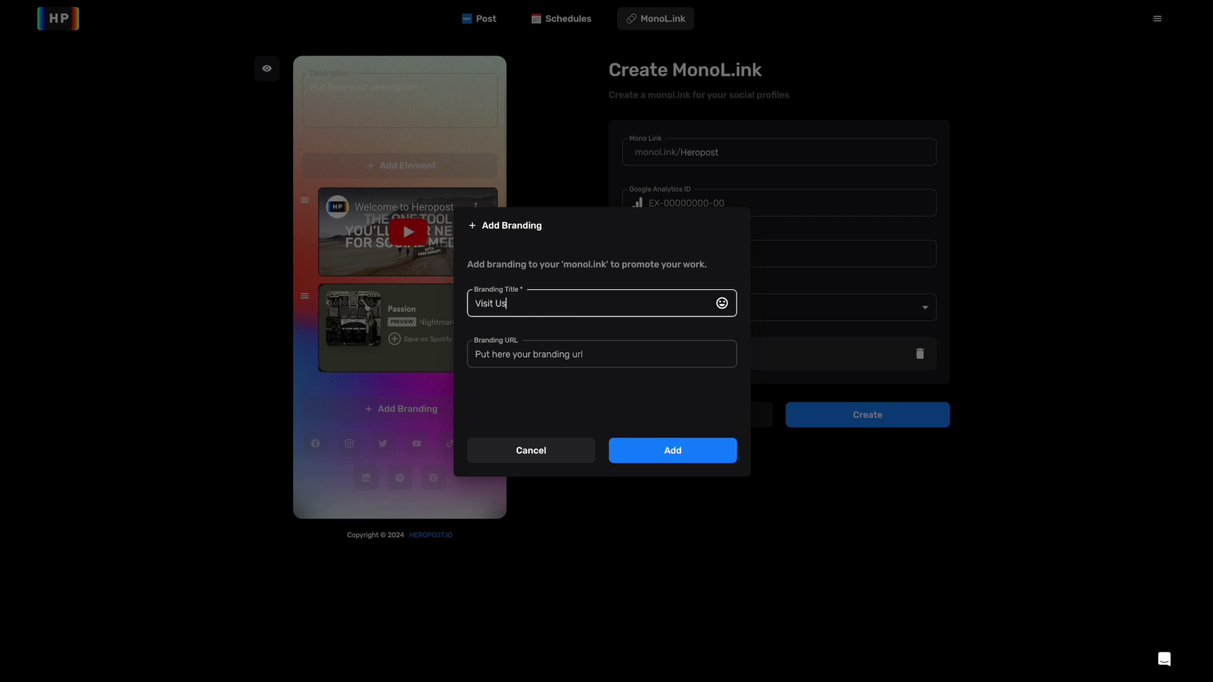
{"action": "key", "text": "Return"}
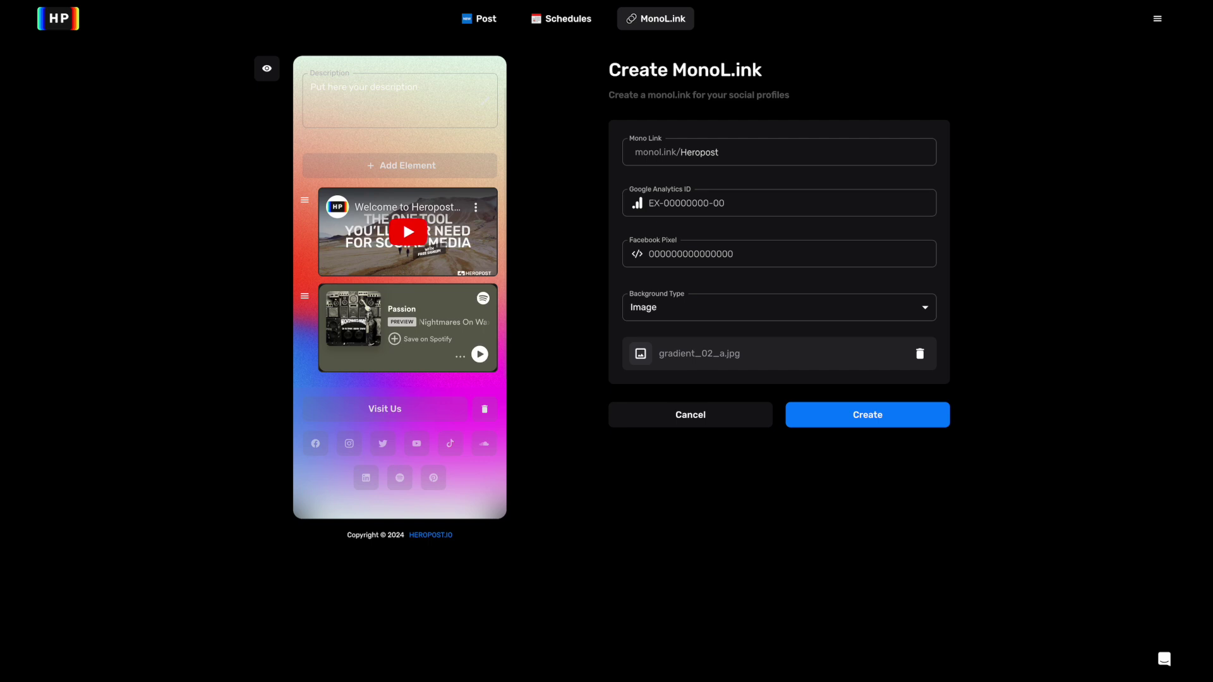
Link the Facebook and Instagram icons to their pasted profile URLs.
{"action": "left_click", "coordinate": [317, 445]}
{"action": "left_click", "coordinate": [620, 314]}
{"action": "type", "text": "https://www.facebook.com/heropost.tool/"}
{"action": "left_click", "coordinate": [668, 450]}
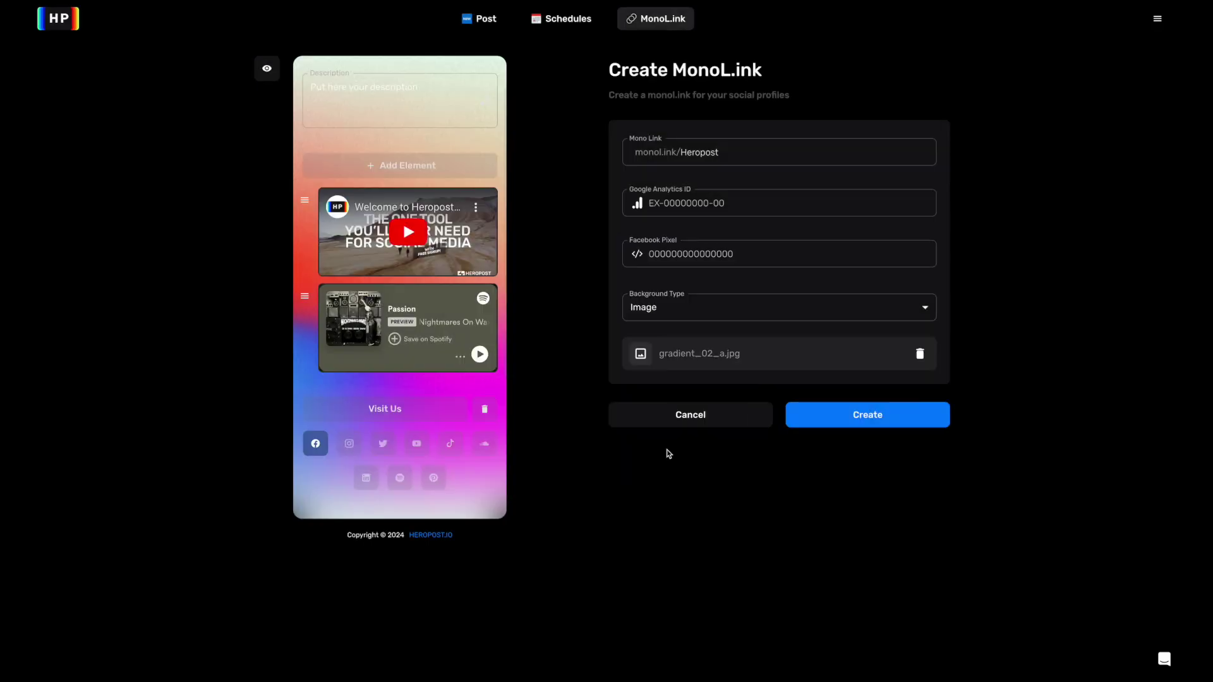
{"action": "left_click", "coordinate": [349, 444]}
{"action": "left_click", "coordinate": [554, 319]}
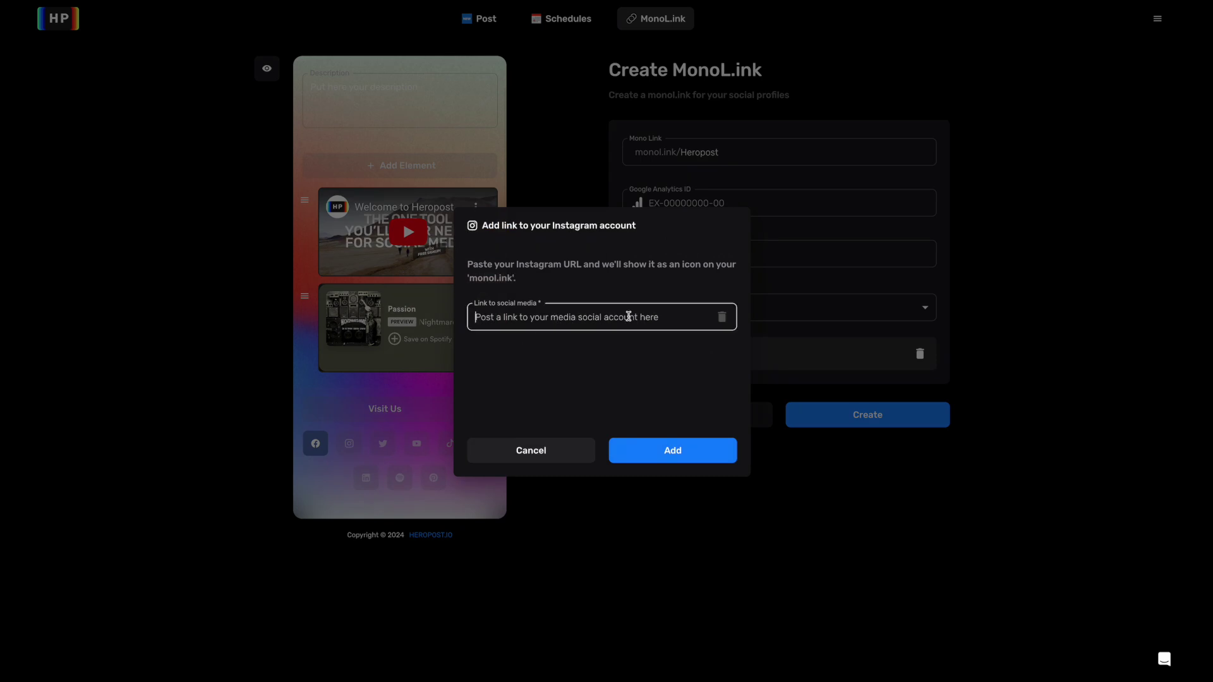
{"action": "type", "text": "https://www.instagram.com/heropost.hq/"}
{"action": "left_click", "coordinate": [696, 449]}
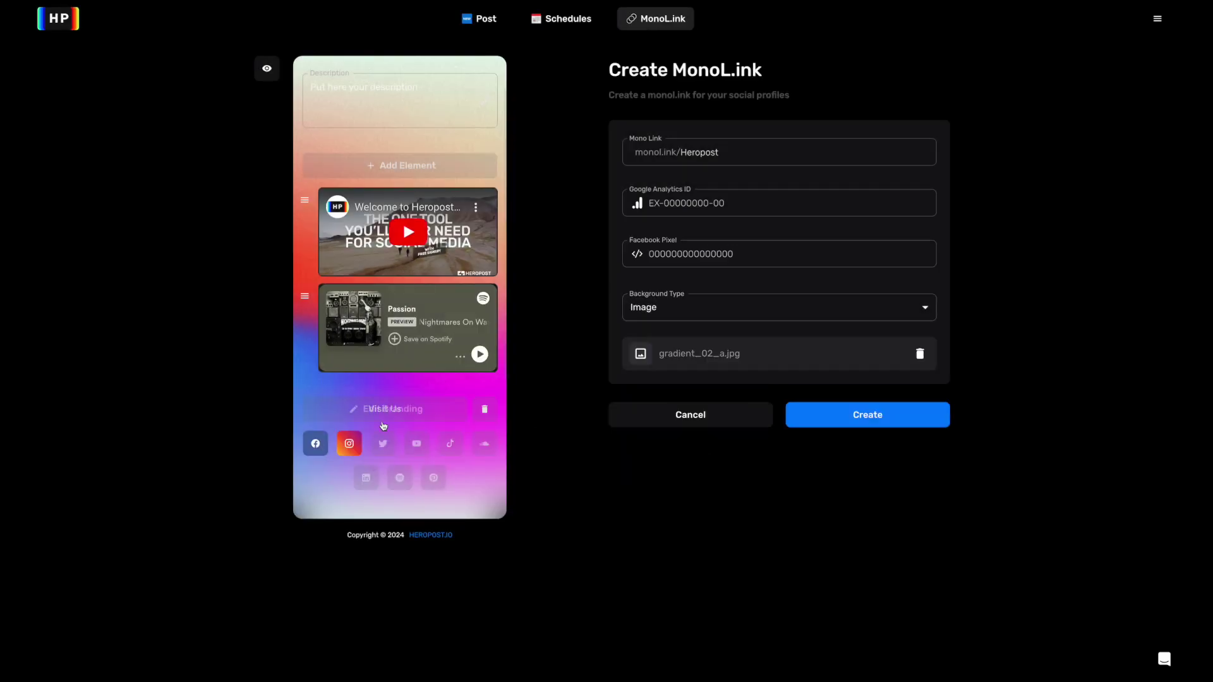
Link the YouTube icon to the pasted channel URL.
{"action": "left_click", "coordinate": [419, 447]}
{"action": "left_click", "coordinate": [590, 313]}
{"action": "key", "text": "ctrl+v"}
{"action": "left_click", "coordinate": [665, 448]}
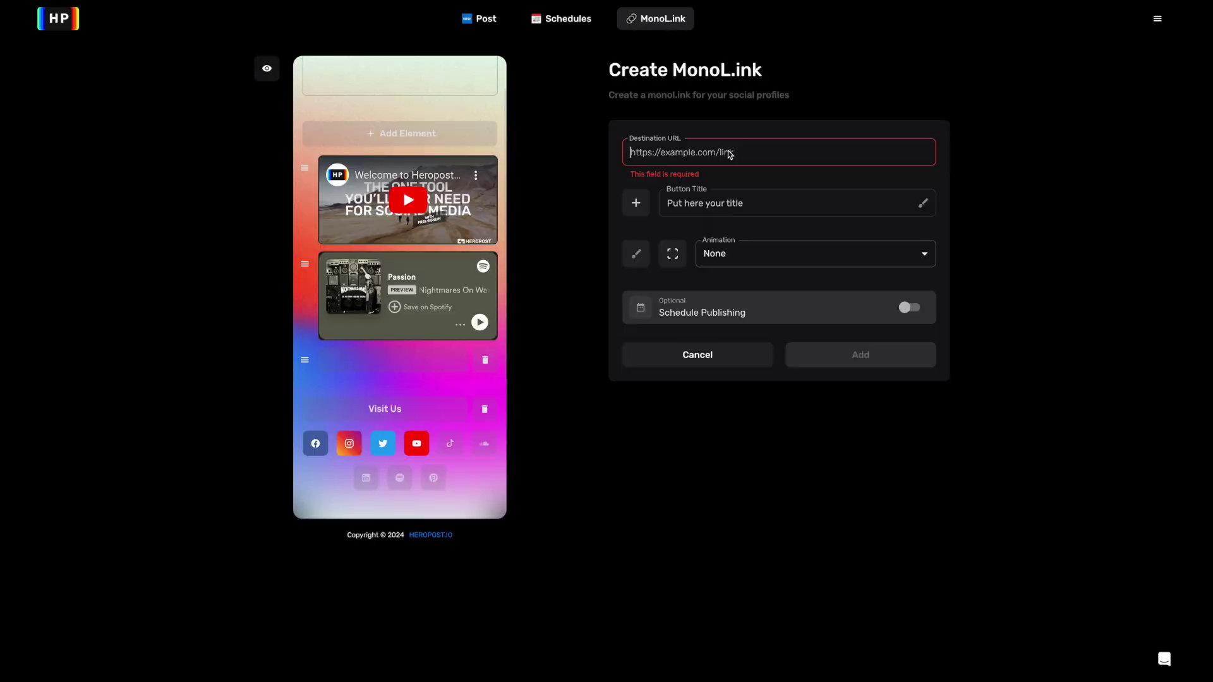
Create a black 'Home' button linking to heropost.io.
{"action": "type", "text": "https://www.heropost.io/"}
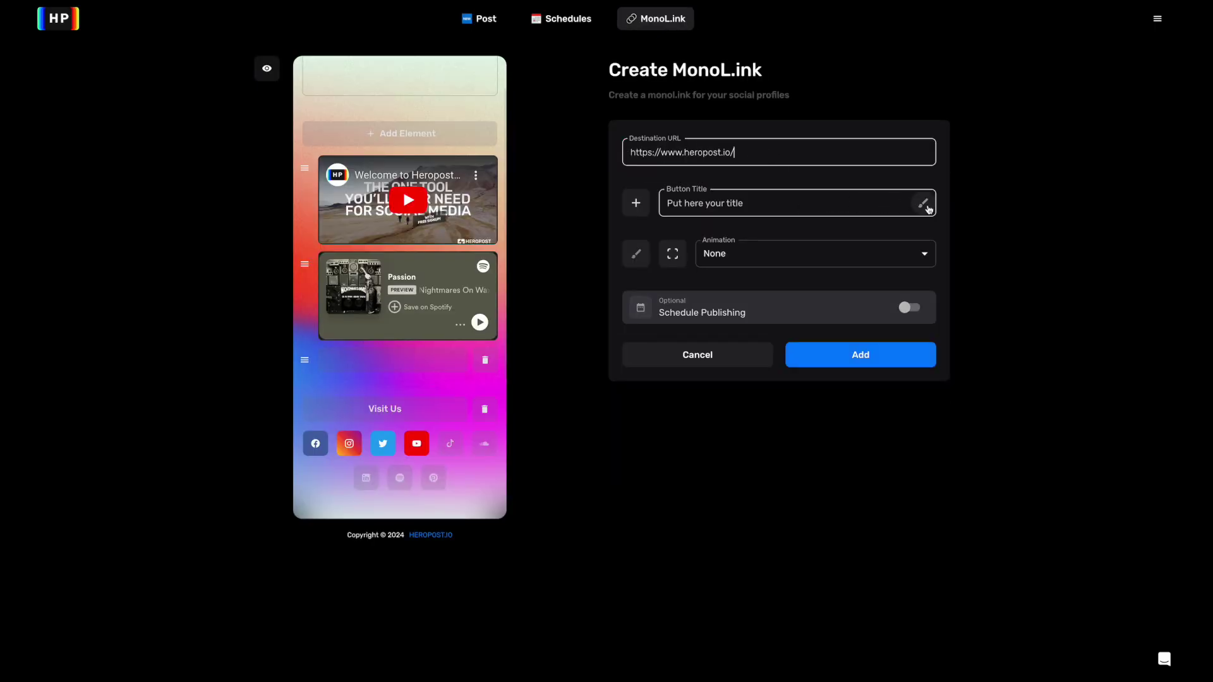
{"action": "left_click", "coordinate": [870, 204]}
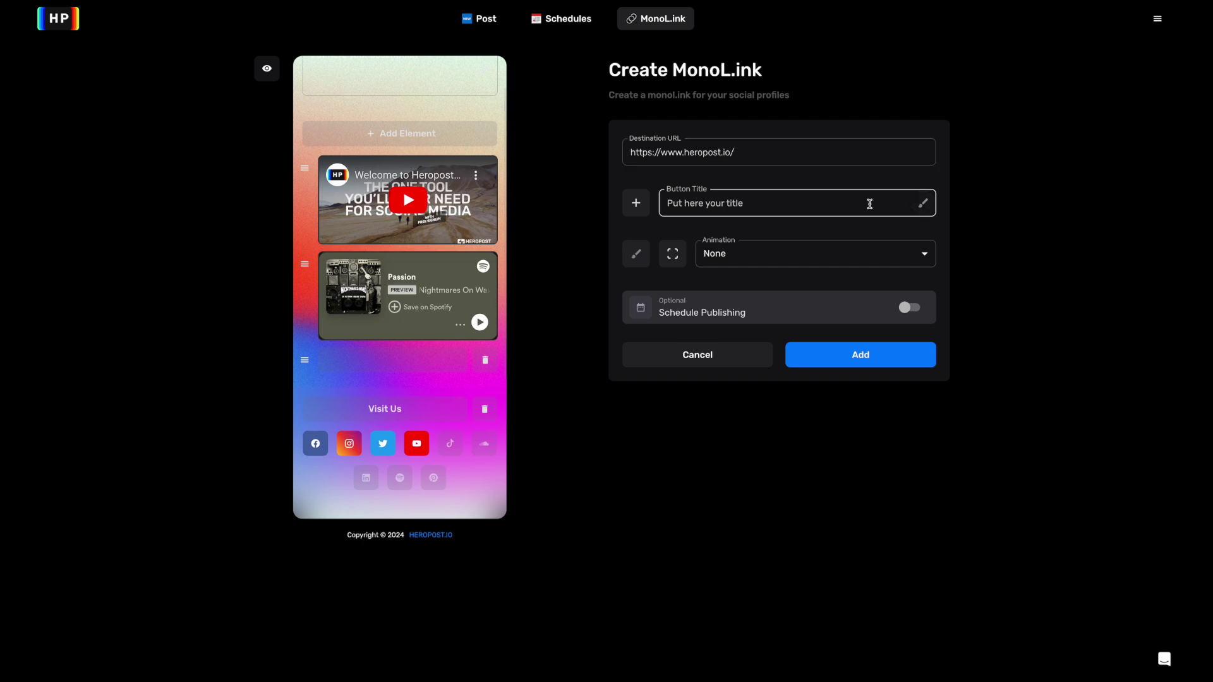
{"action": "type", "text": "Home"}
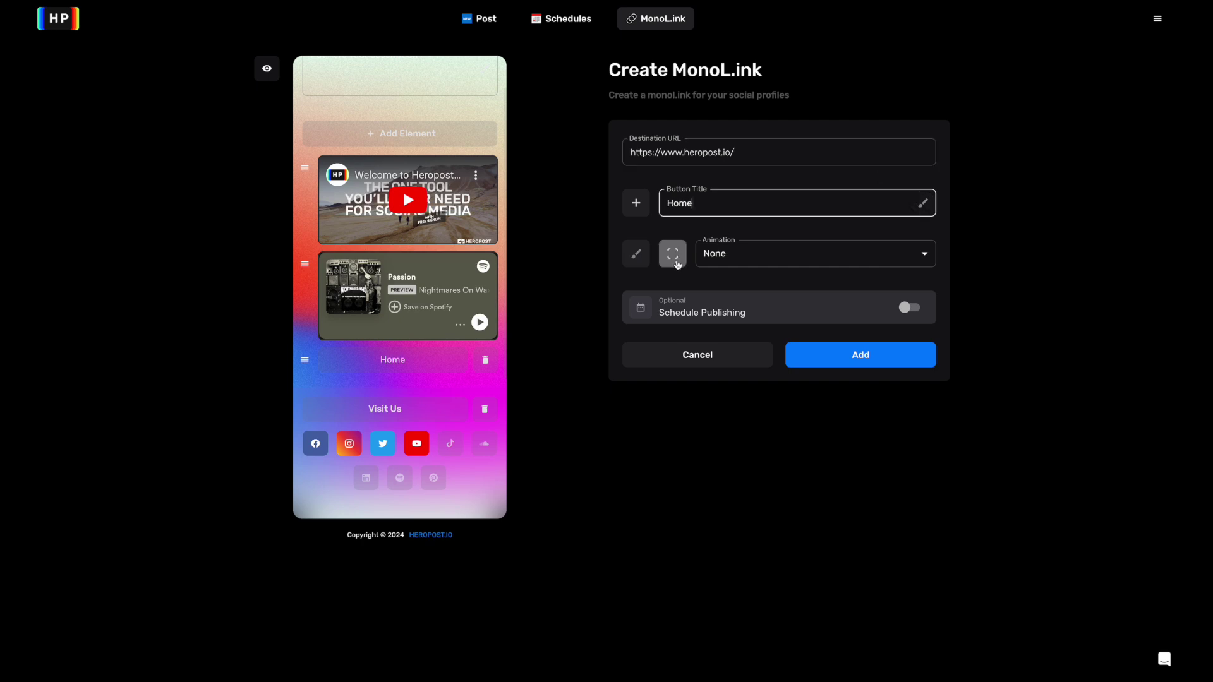
{"action": "left_click", "coordinate": [673, 254]}
{"action": "left_click", "coordinate": [633, 257]}
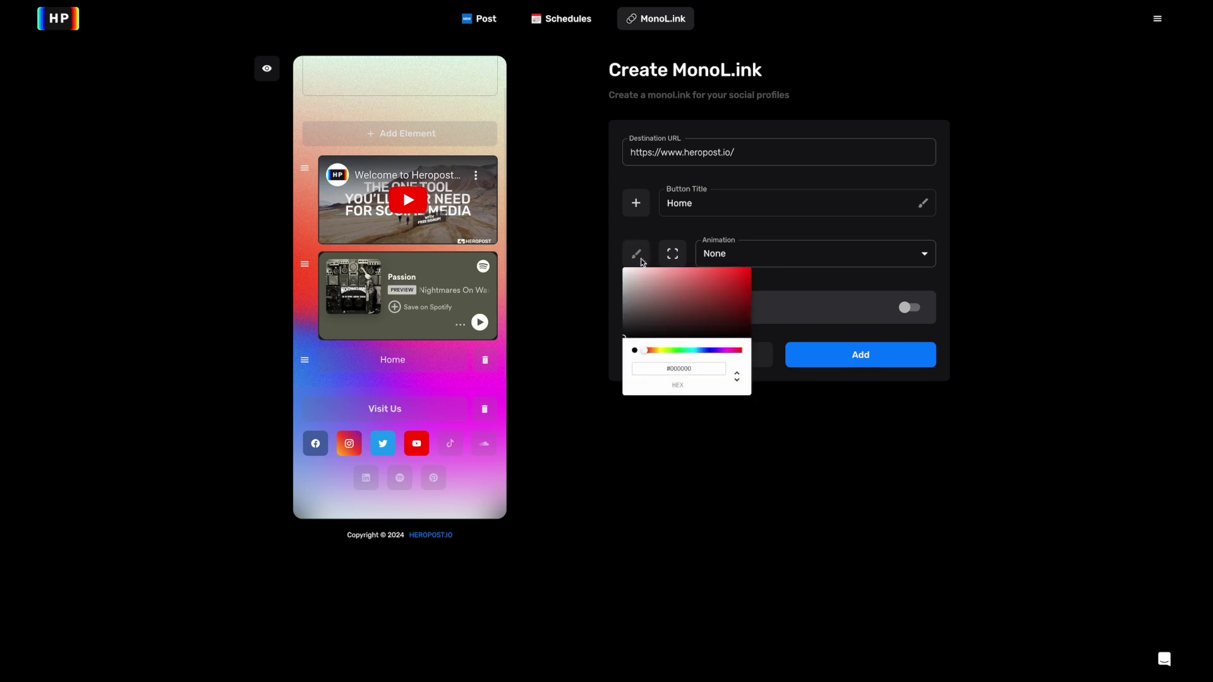
{"action": "left_click_drag", "start_coordinate": [743, 278], "coordinate": [630, 354]}
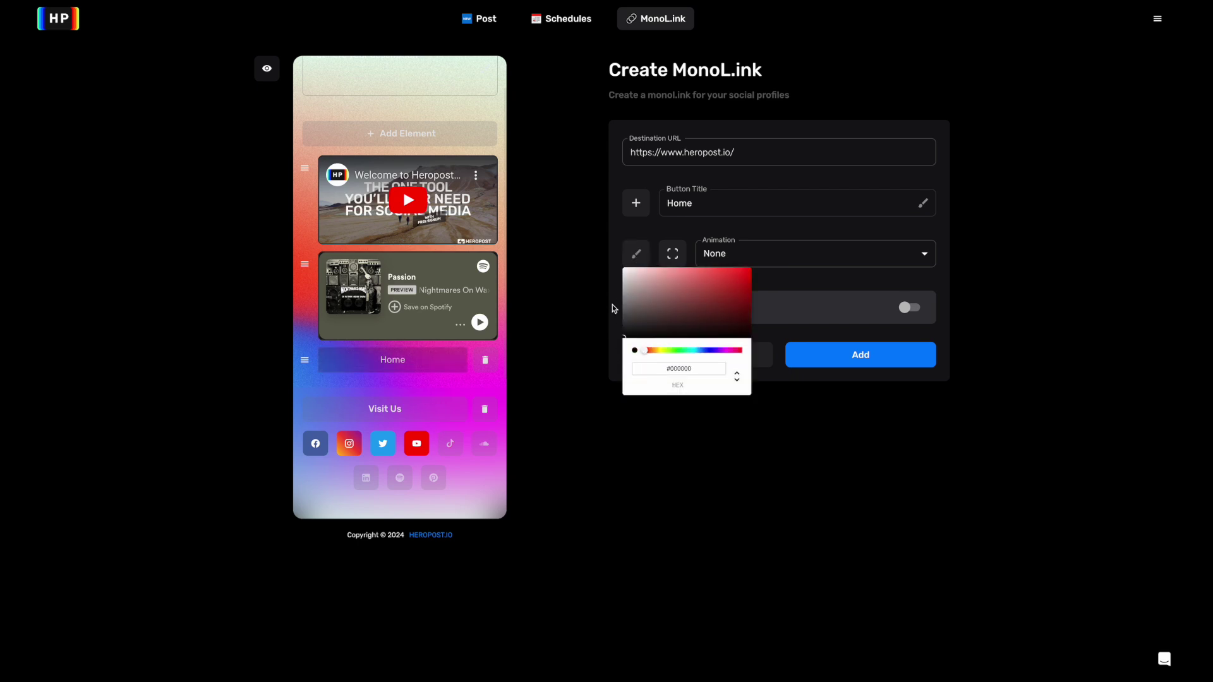
{"action": "left_click", "coordinate": [617, 285]}
Give the Home button a Flash animation.
{"action": "left_click", "coordinate": [874, 262]}
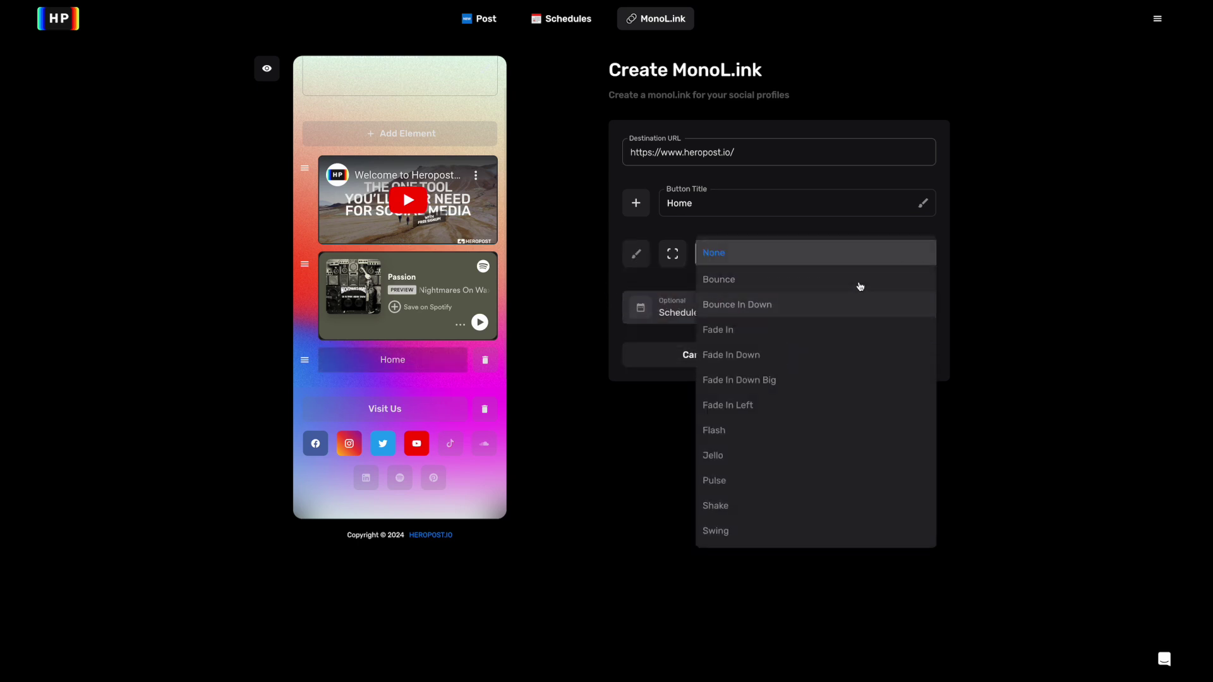
{"action": "left_click", "coordinate": [863, 280]}
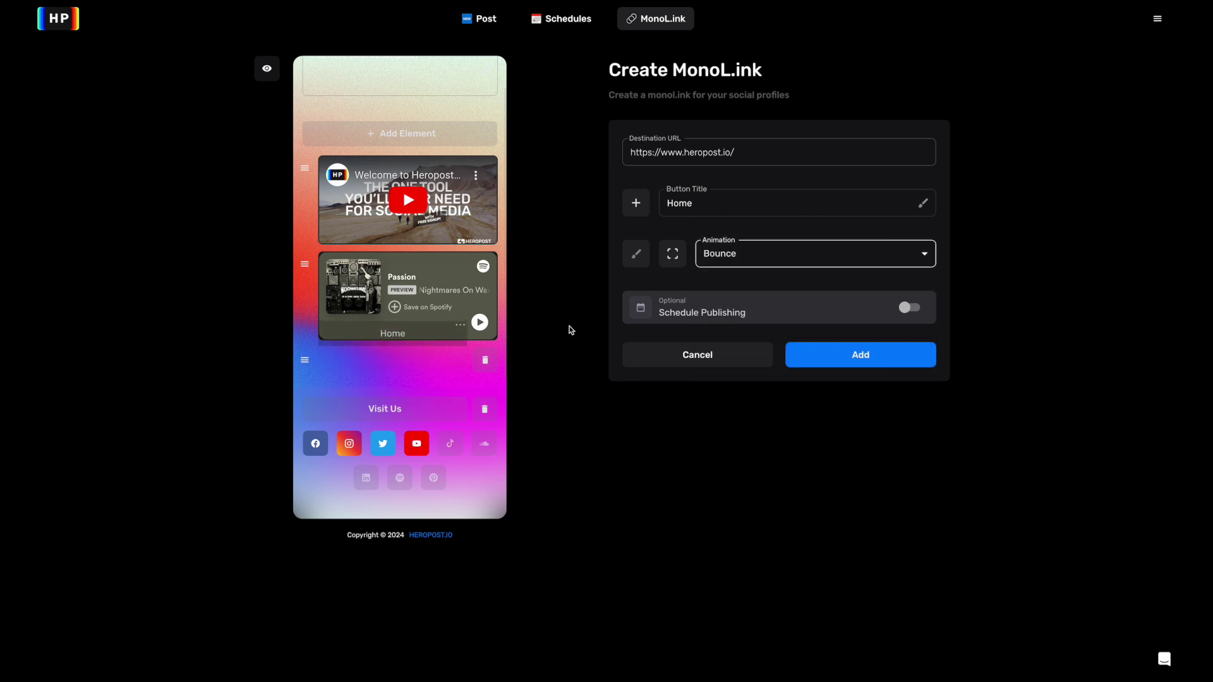
{"action": "left_click", "coordinate": [911, 255]}
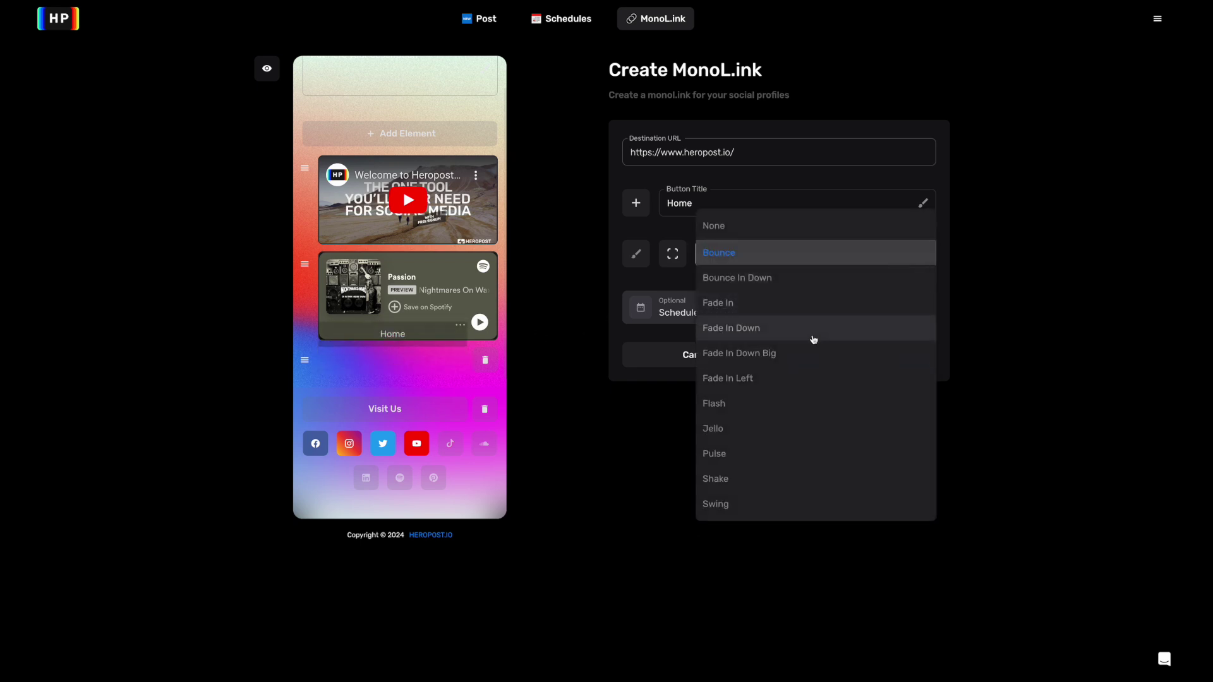
{"action": "left_click", "coordinate": [774, 408]}
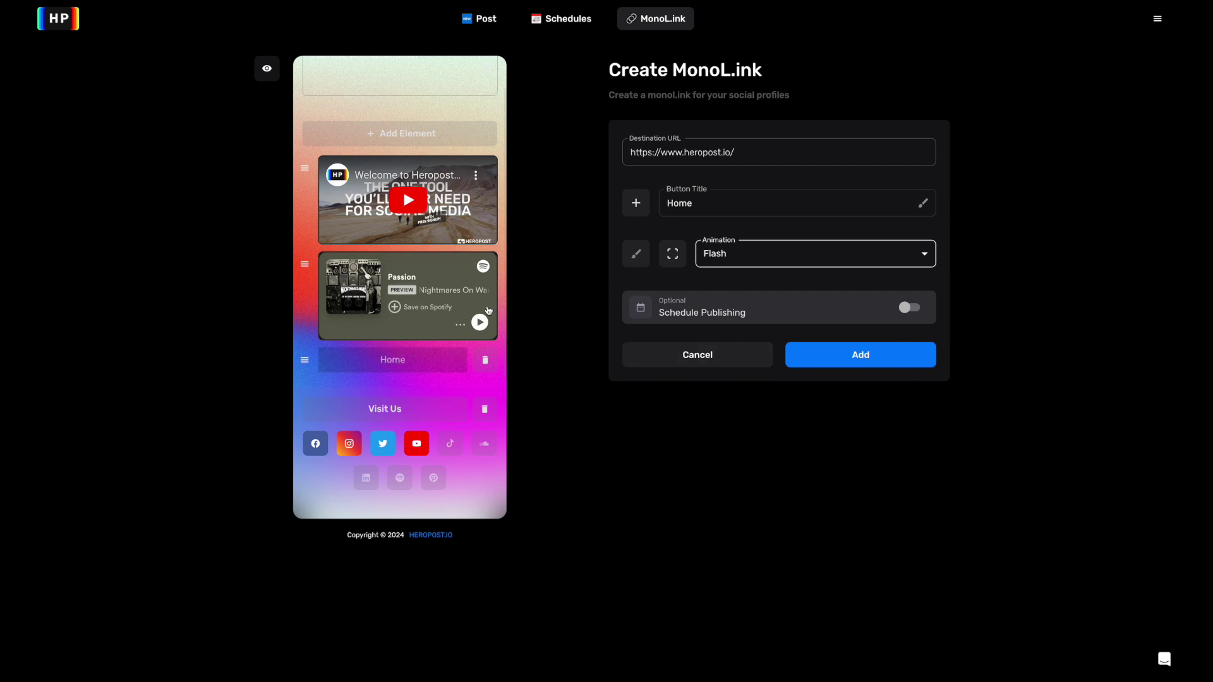
Move the Home button above the embeds and save the HP logo as avatar.
{"action": "left_click_drag", "start_coordinate": [379, 359], "coordinate": [353, 156]}
{"action": "scroll", "coordinate": [353, 156], "scroll_direction": "up", "scroll_amount": 3}
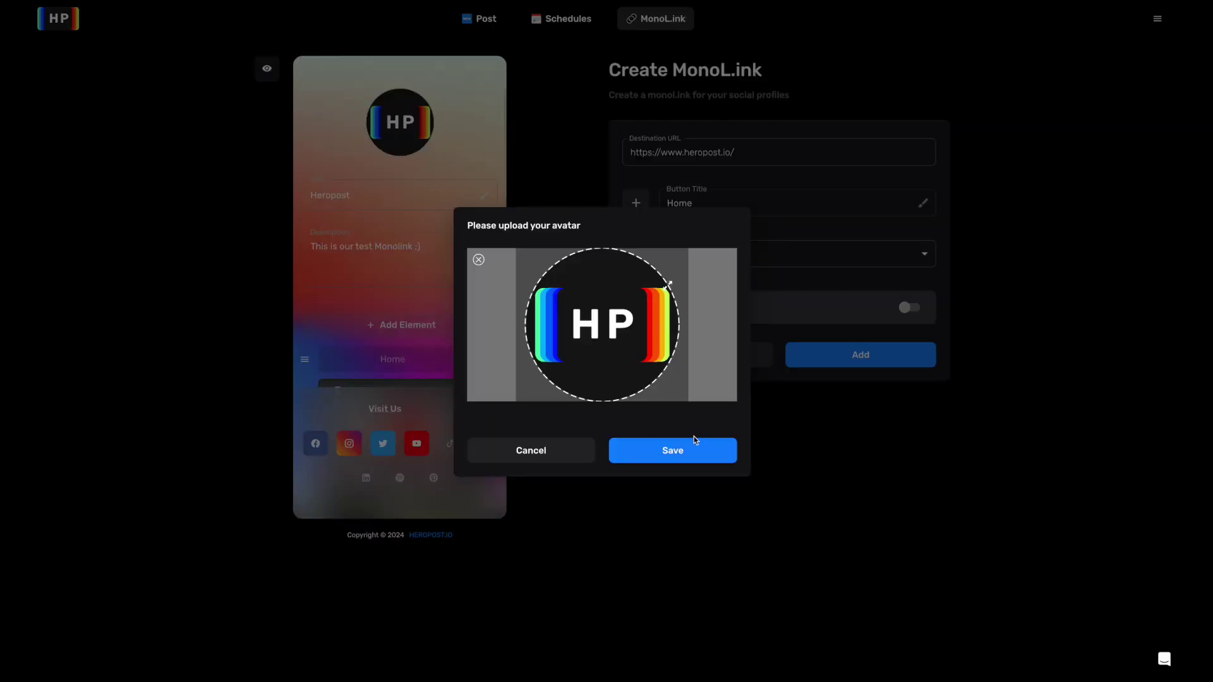
{"action": "left_click", "coordinate": [694, 440]}
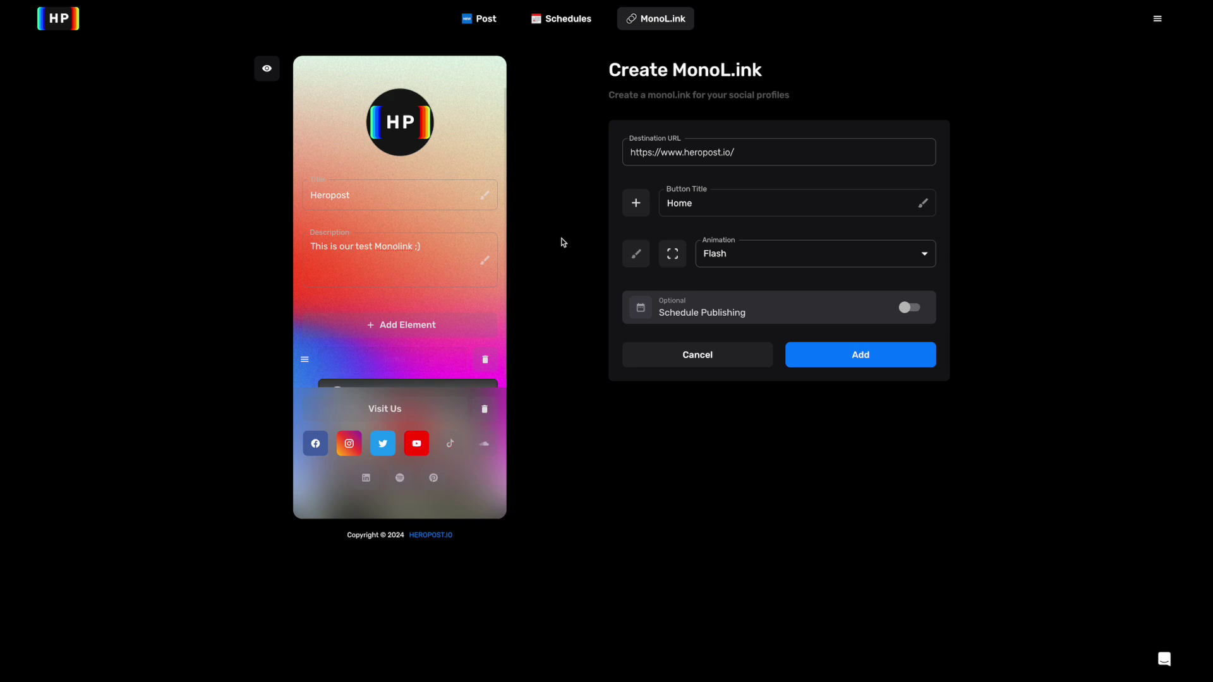
{"action": "left_click", "coordinate": [273, 79]}
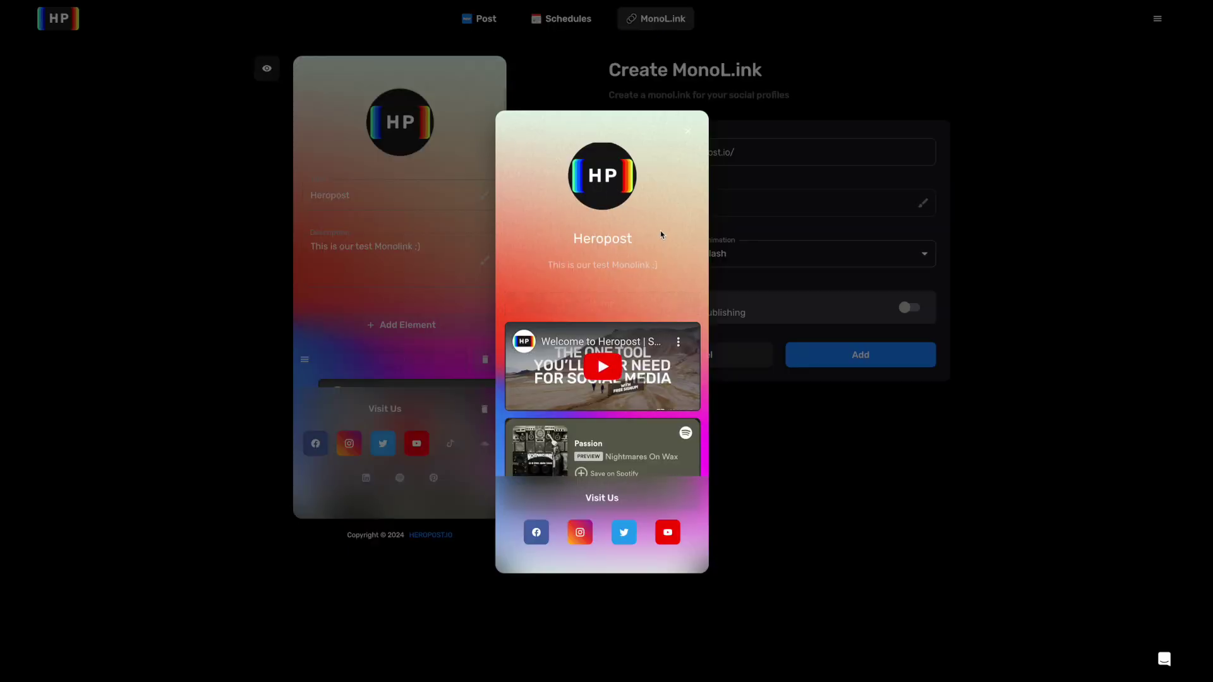
{"action": "scroll", "coordinate": [661, 230], "scroll_direction": "down", "scroll_amount": 1}
{"action": "scroll", "coordinate": [667, 225], "scroll_direction": "up", "scroll_amount": 1}
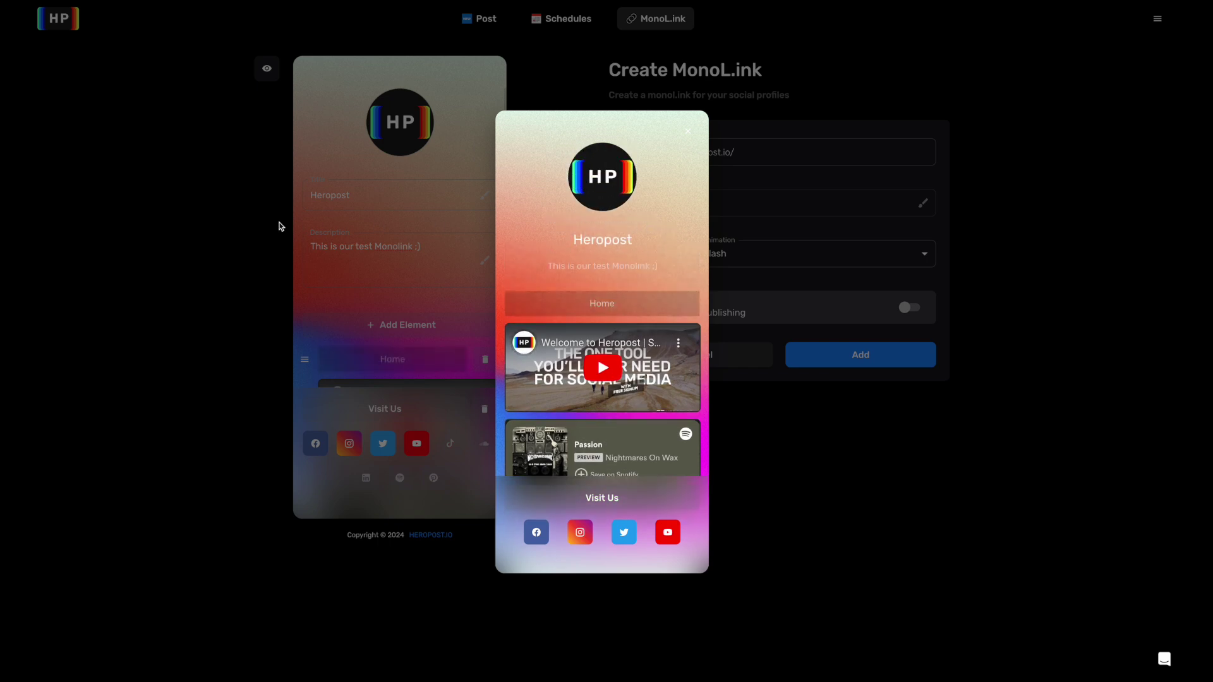
{"action": "left_click", "coordinate": [210, 228]}
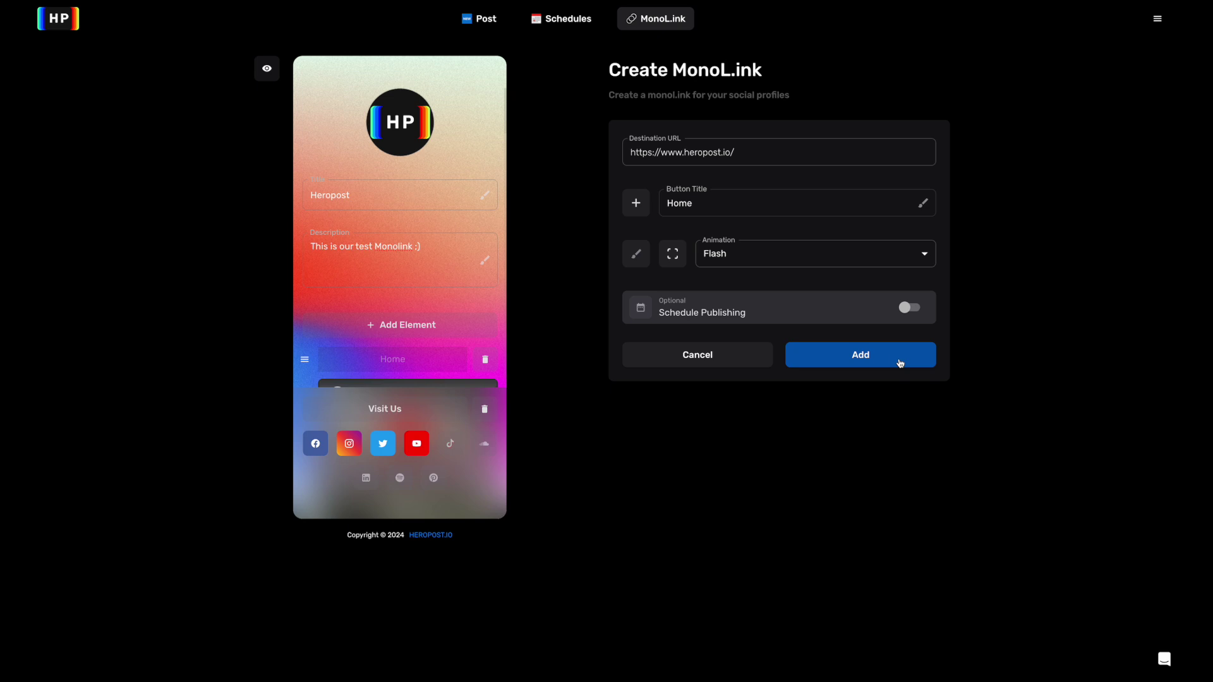
Add the Home button, create the Heropost page, and preview its new card.
{"action": "left_click", "coordinate": [901, 361]}
{"action": "left_click", "coordinate": [900, 420]}
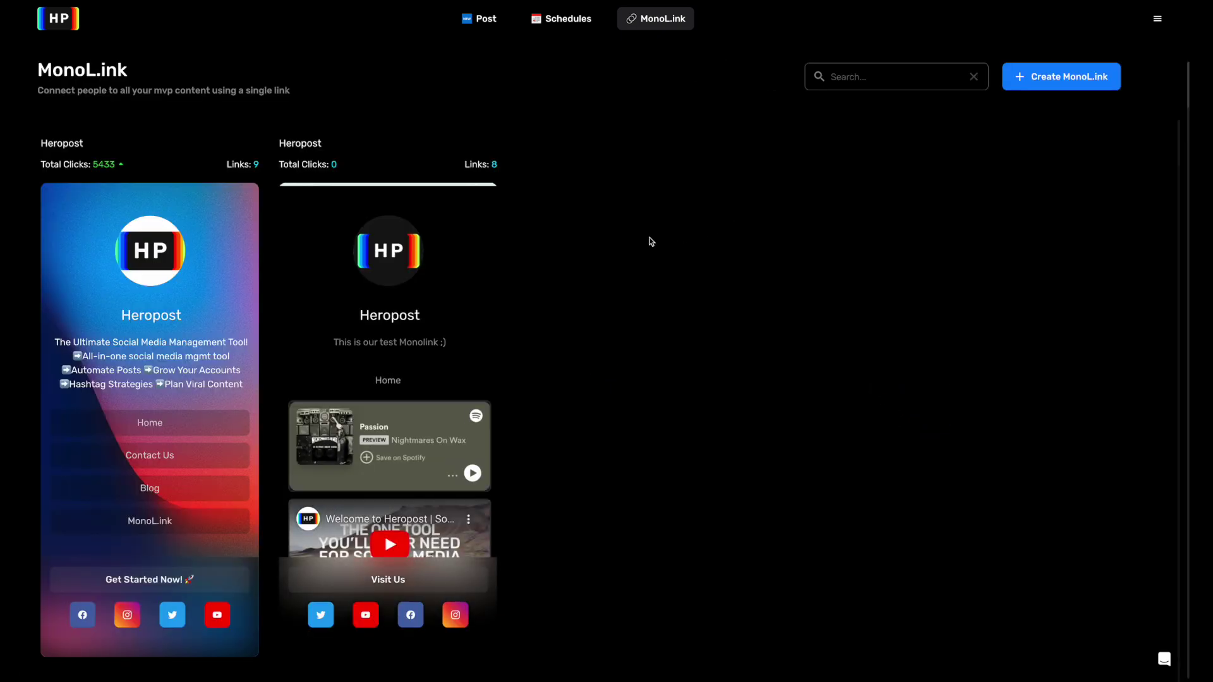
{"action": "scroll", "coordinate": [618, 240], "scroll_direction": "down", "scroll_amount": 1}
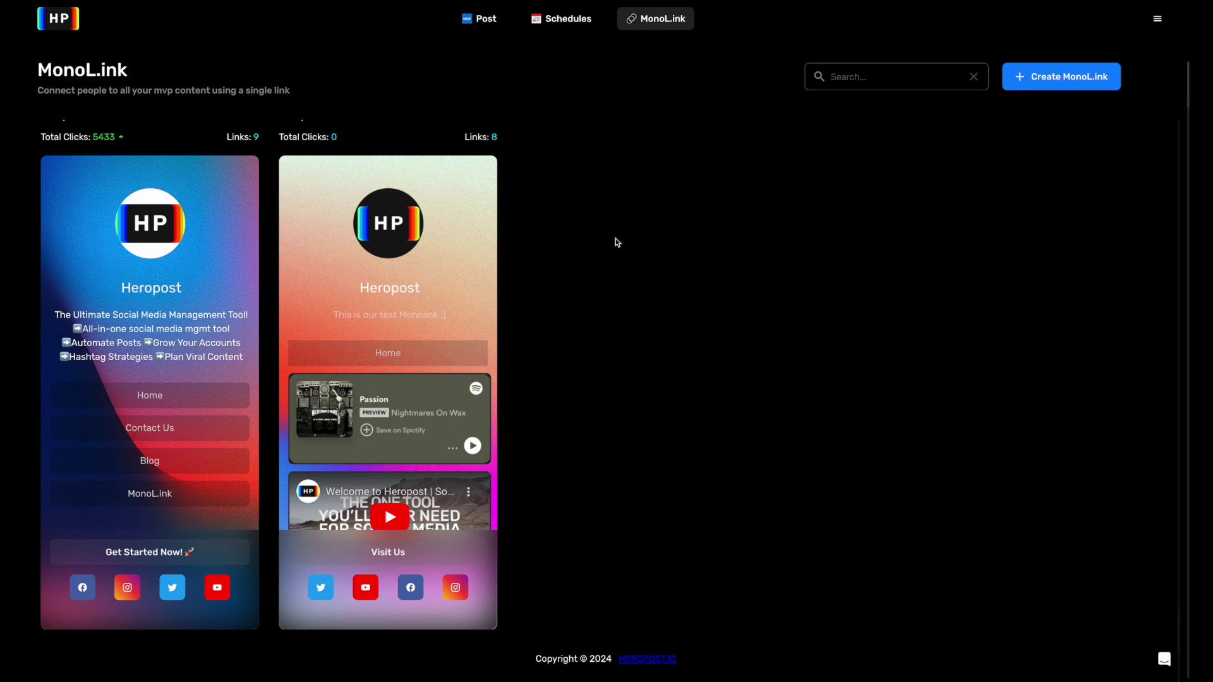
{"action": "left_click", "coordinate": [309, 182]}
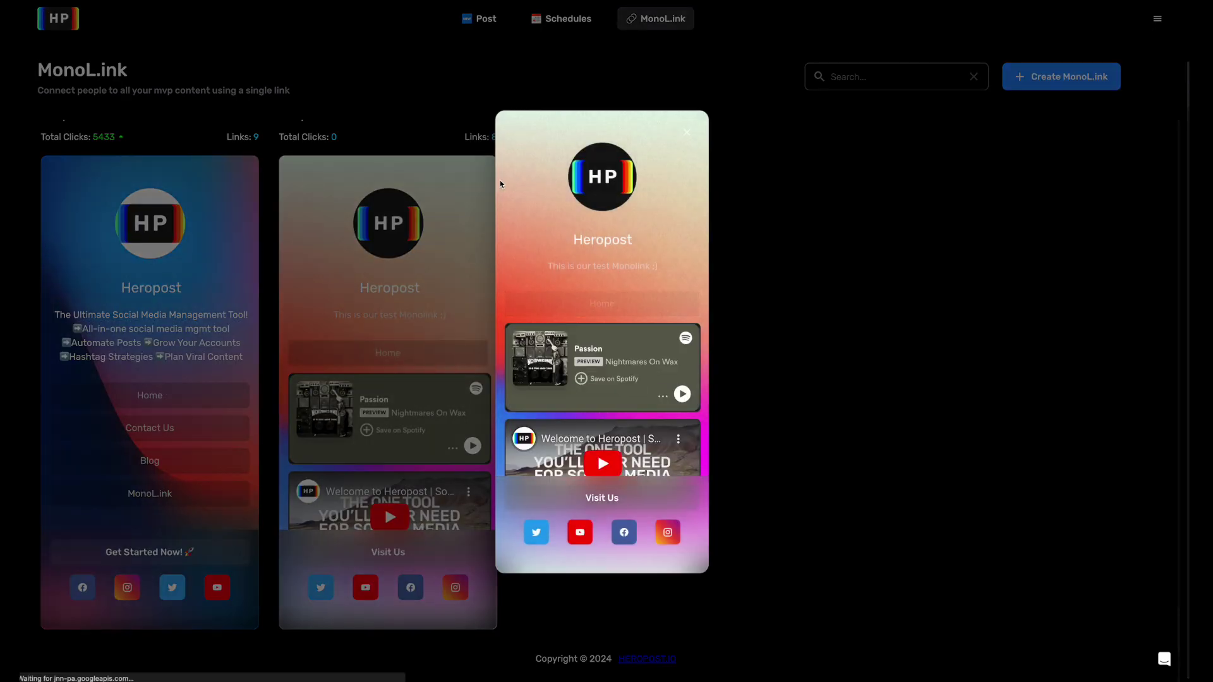
{"action": "scroll", "coordinate": [647, 218], "scroll_direction": "up", "scroll_amount": 1}
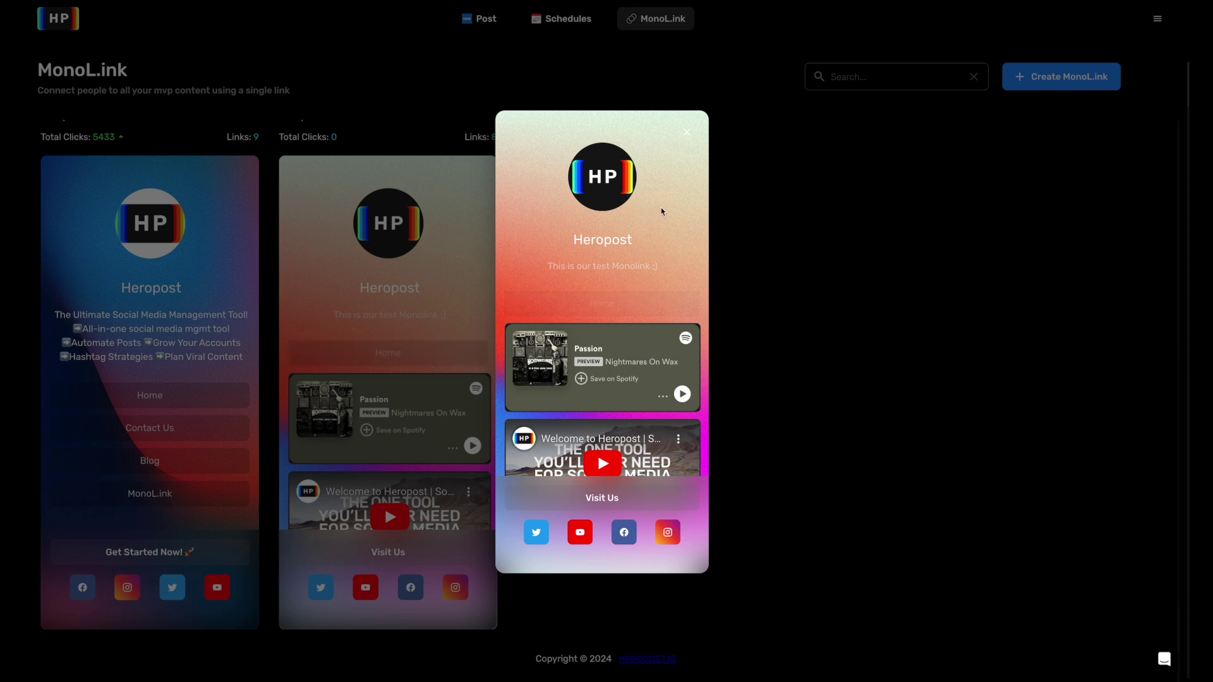
{"action": "left_click", "coordinate": [863, 206]}
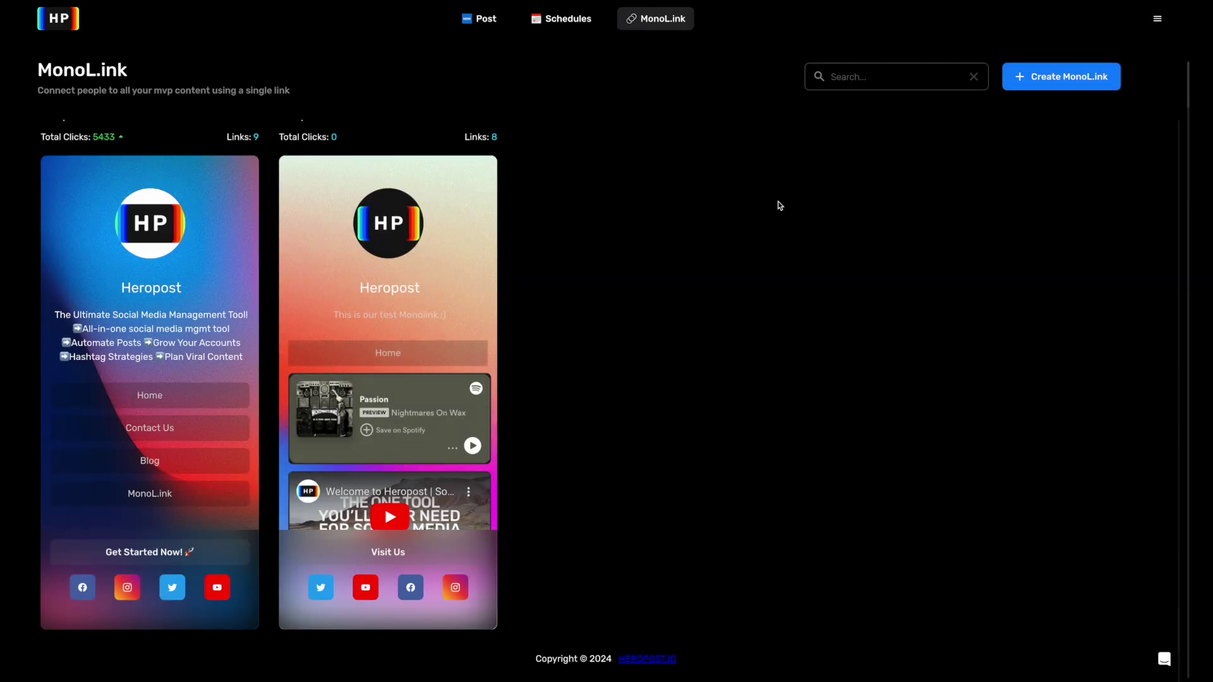
{"action": "mouse_move", "coordinate": [345, 376]}
{"action": "left_click", "coordinate": [301, 314]}
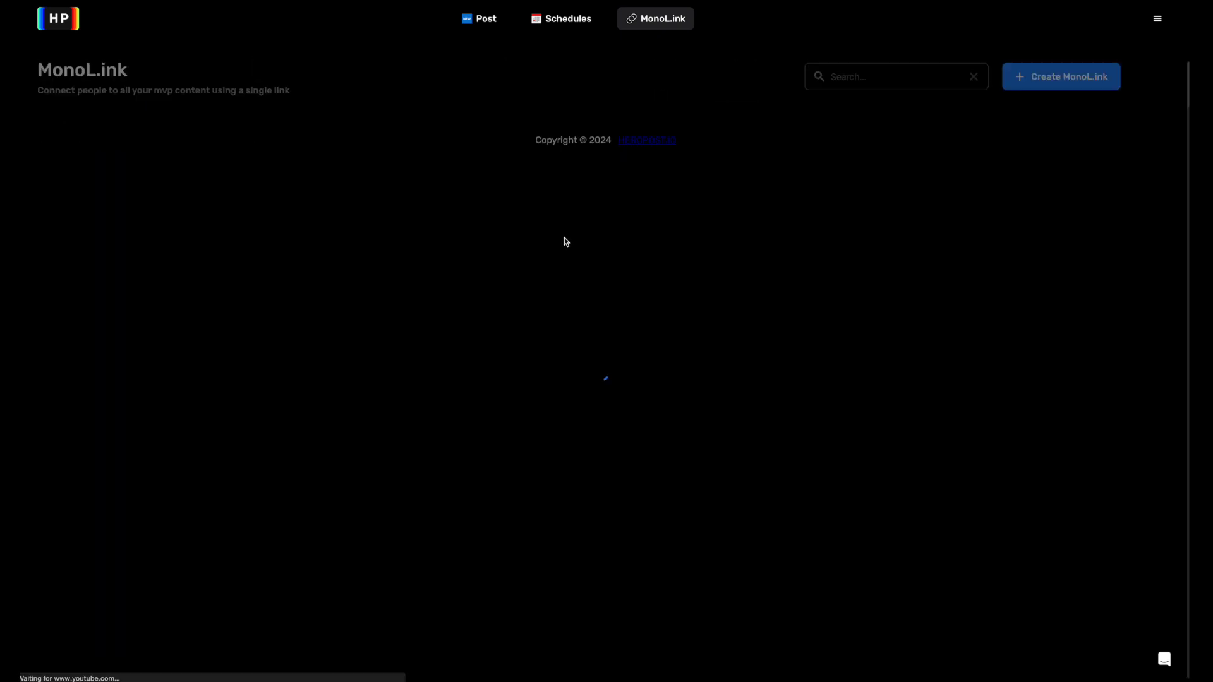
{"action": "mouse_move", "coordinate": [434, 265]}
{"action": "scroll", "coordinate": [412, 316], "scroll_direction": "down", "scroll_amount": 1}
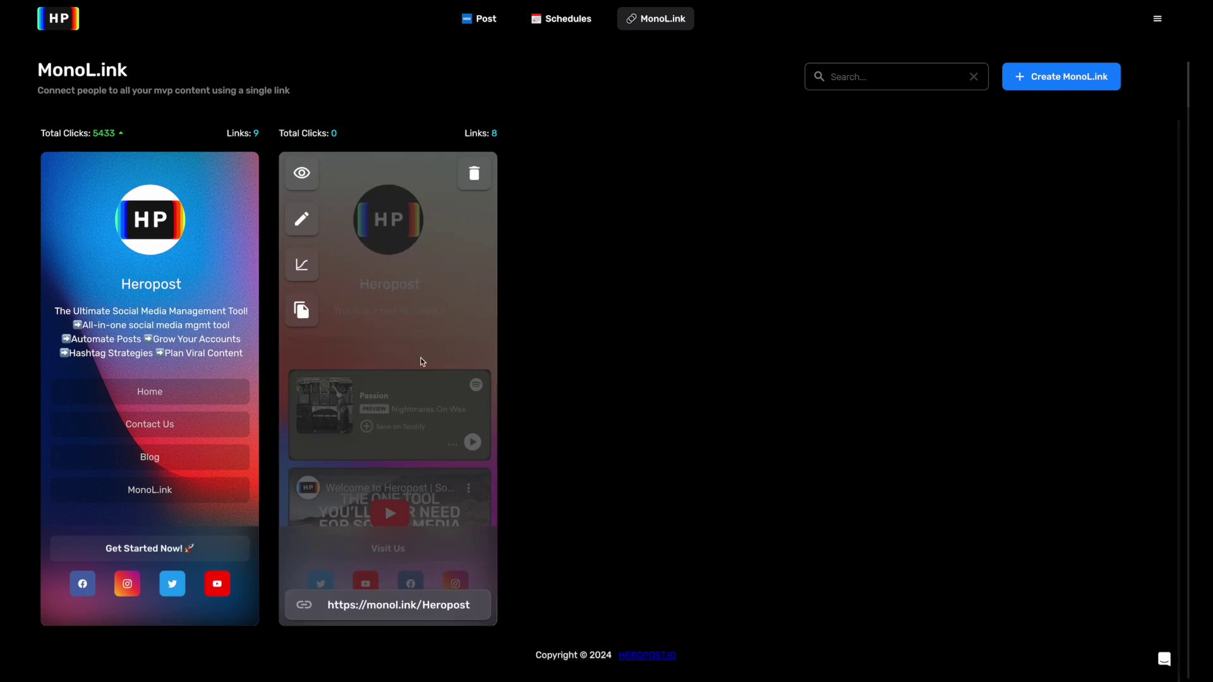
{"action": "left_click", "coordinate": [404, 605]}
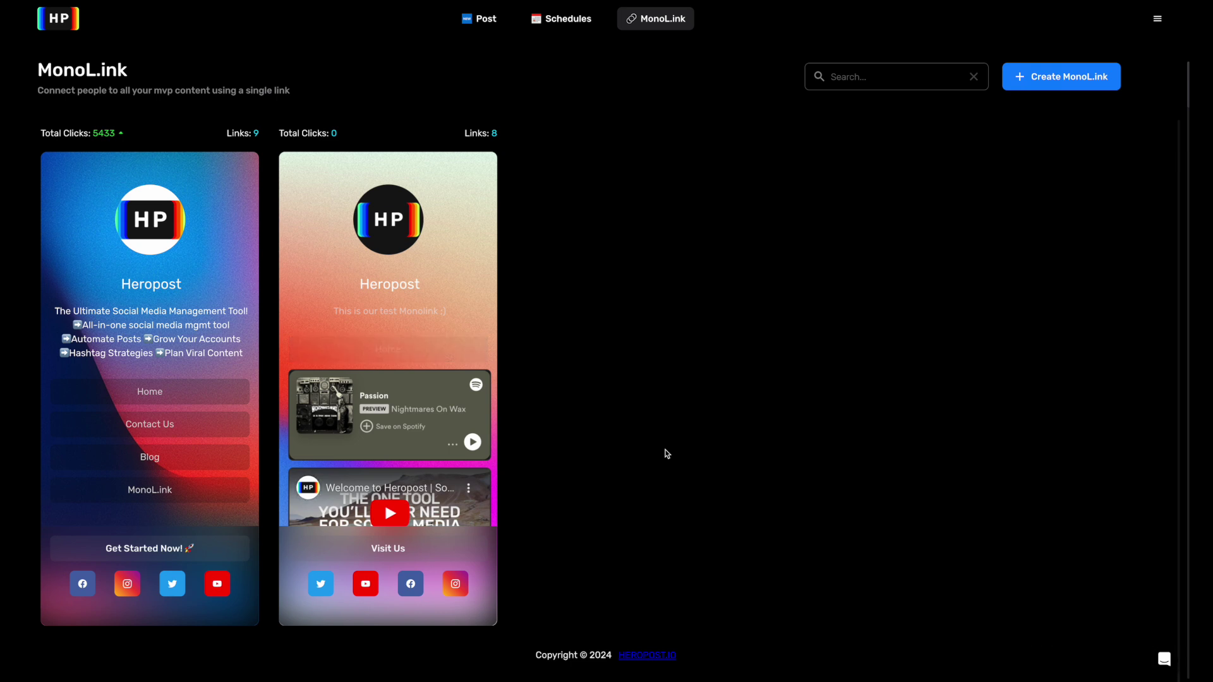
{"action": "mouse_move", "coordinate": [182, 283]}
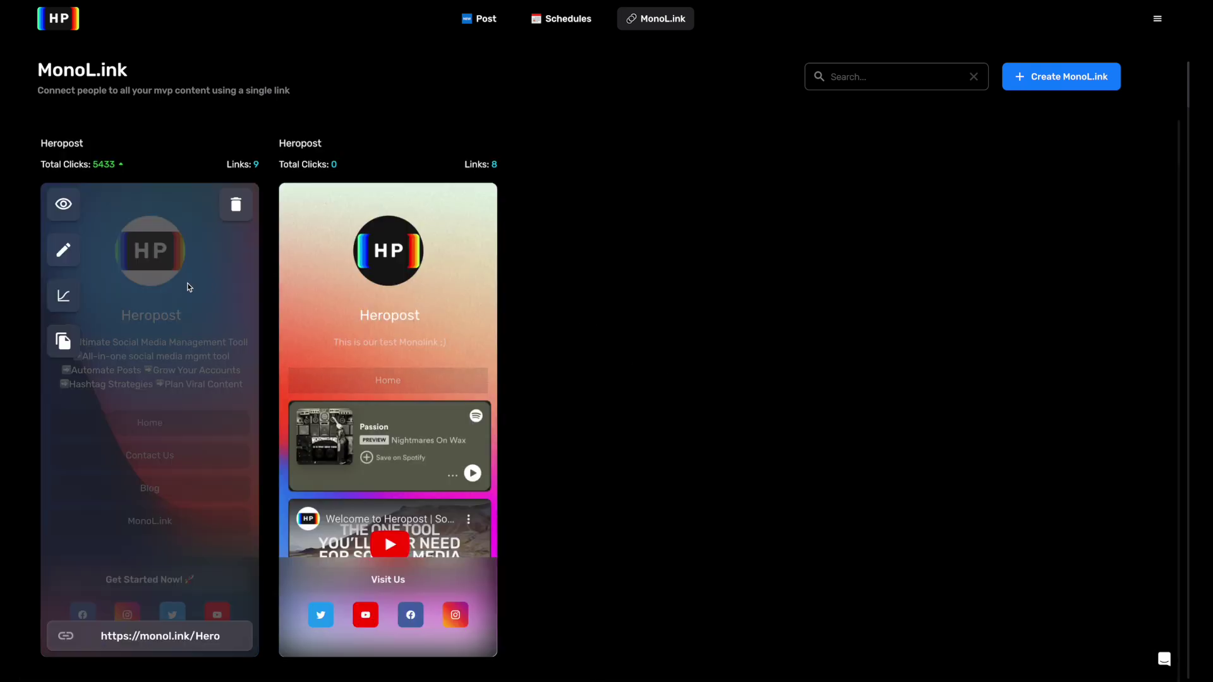
Review the original Heropost page's analytics (5,433 impressions, 4,502 uniques) and preview it.
{"action": "left_click", "coordinate": [67, 302]}
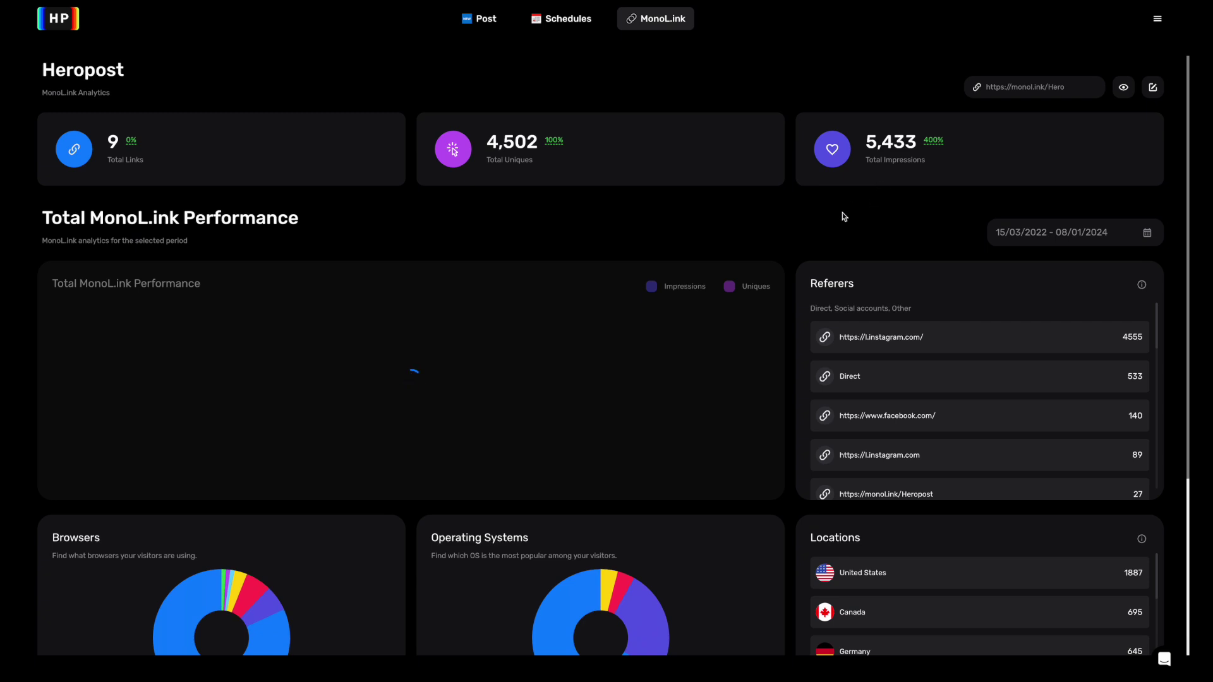
{"action": "scroll", "coordinate": [768, 219], "scroll_direction": "down", "scroll_amount": 3}
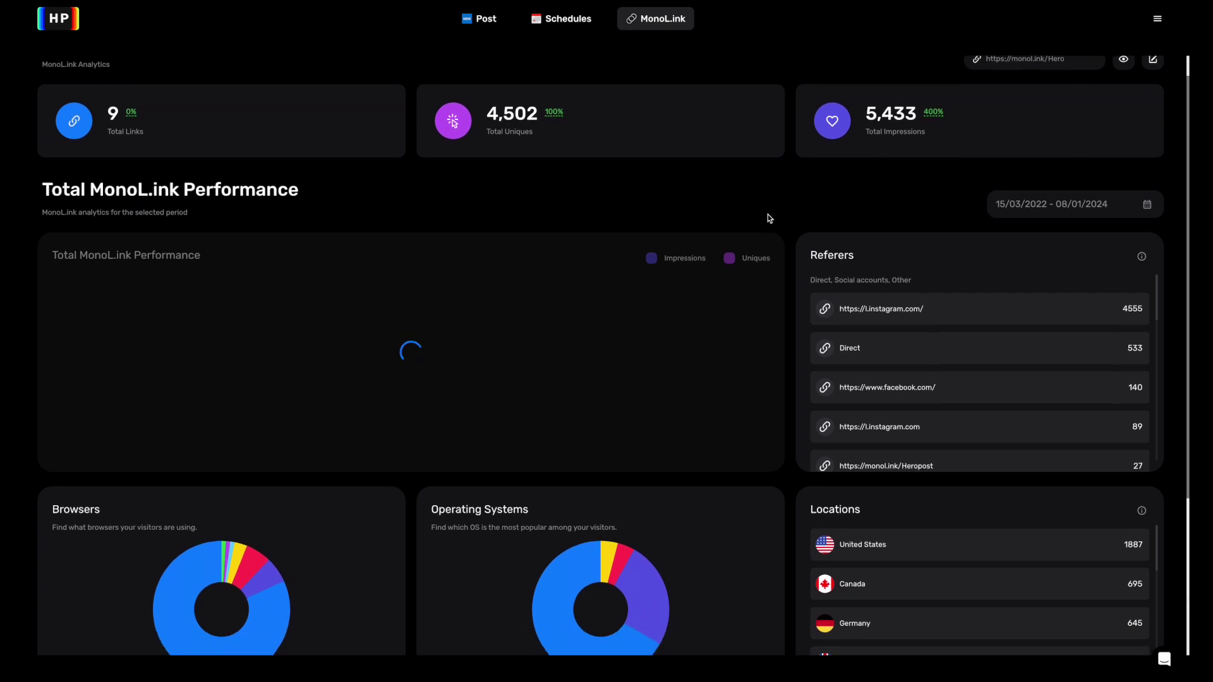
{"action": "scroll", "coordinate": [788, 210], "scroll_direction": "down", "scroll_amount": 2}
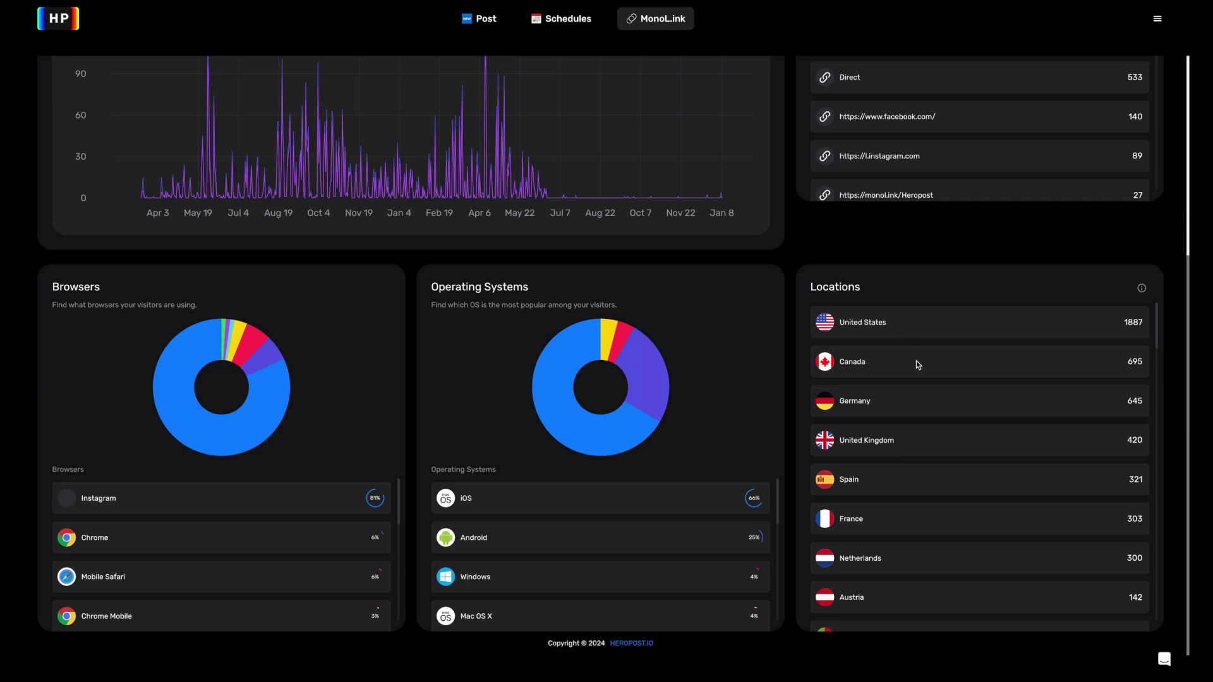
{"action": "scroll", "coordinate": [918, 365], "scroll_direction": "down", "scroll_amount": 4}
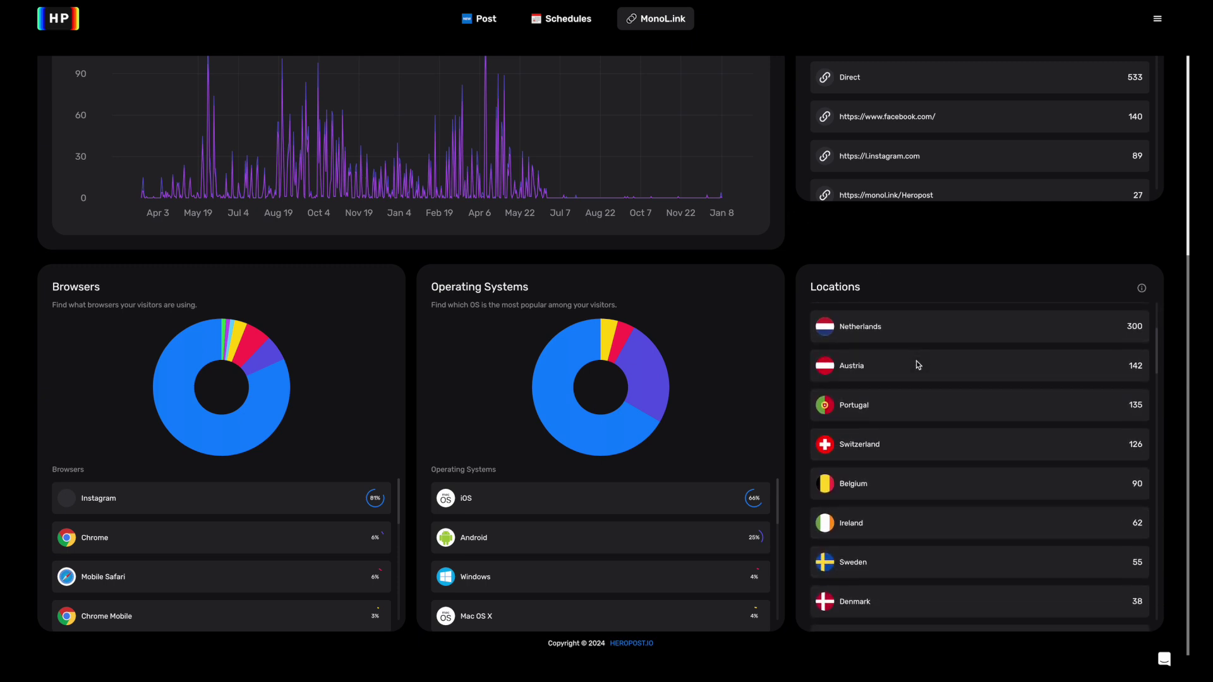
{"action": "scroll", "coordinate": [918, 365], "scroll_direction": "up", "scroll_amount": 4}
{"action": "scroll", "coordinate": [793, 251], "scroll_direction": "up", "scroll_amount": 5}
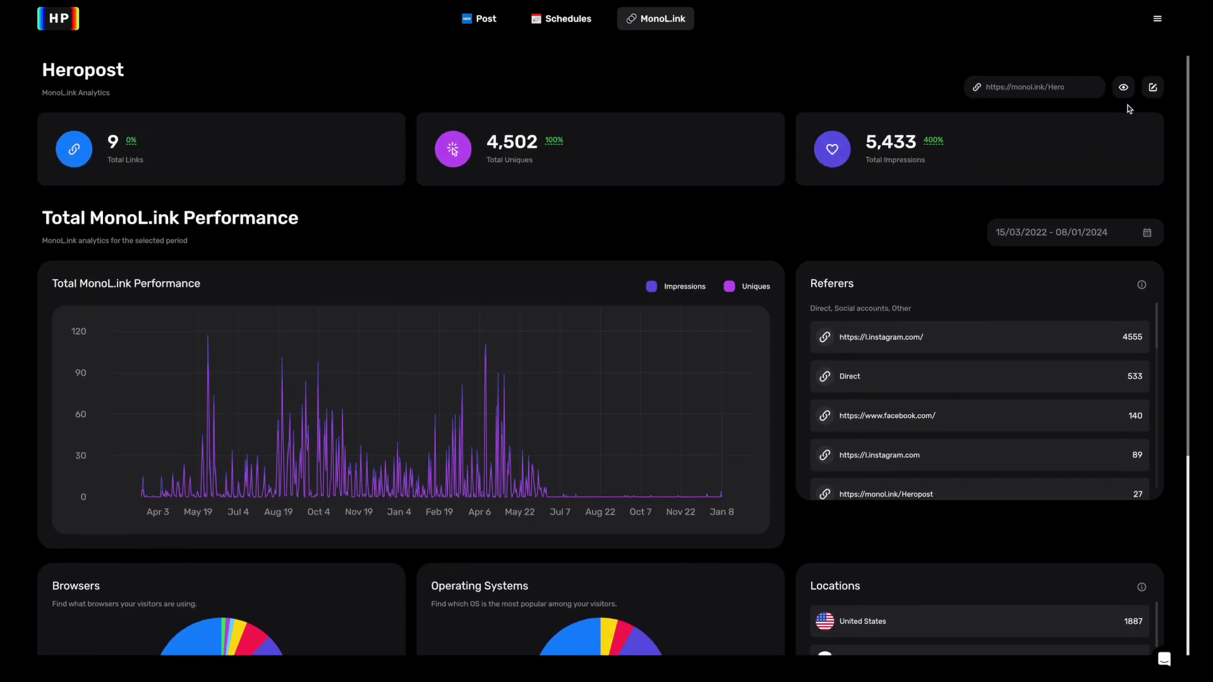
{"action": "left_click", "coordinate": [1130, 88]}
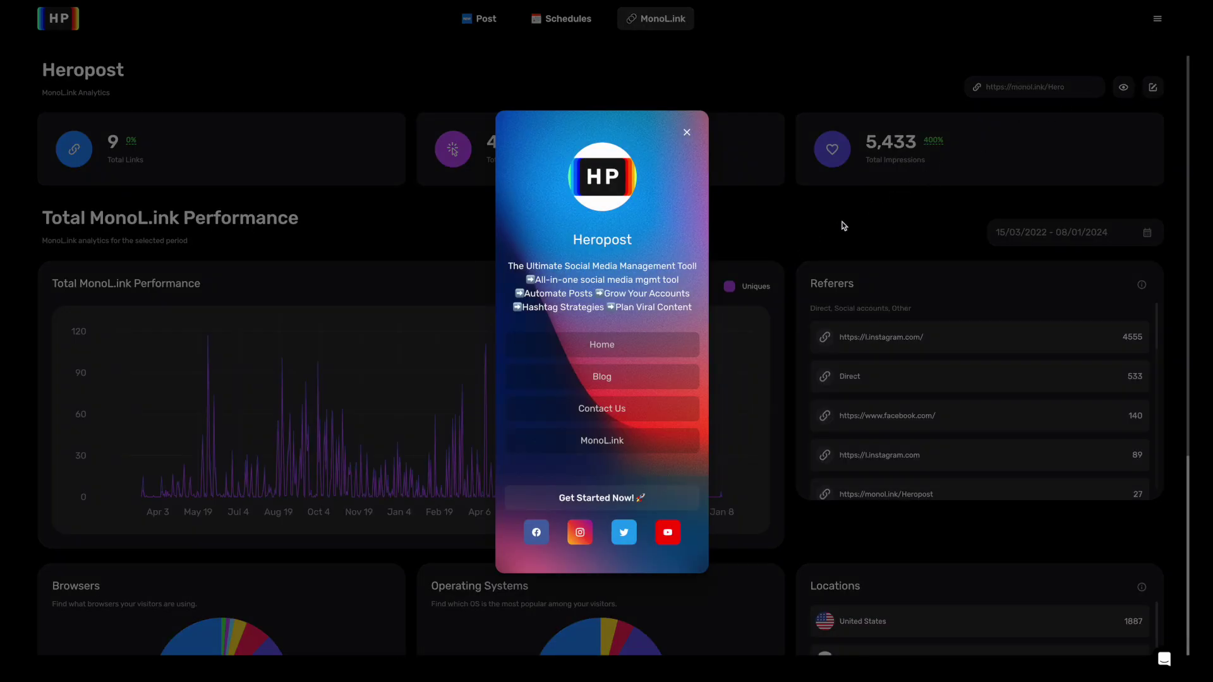
{"action": "left_click", "coordinate": [687, 132]}
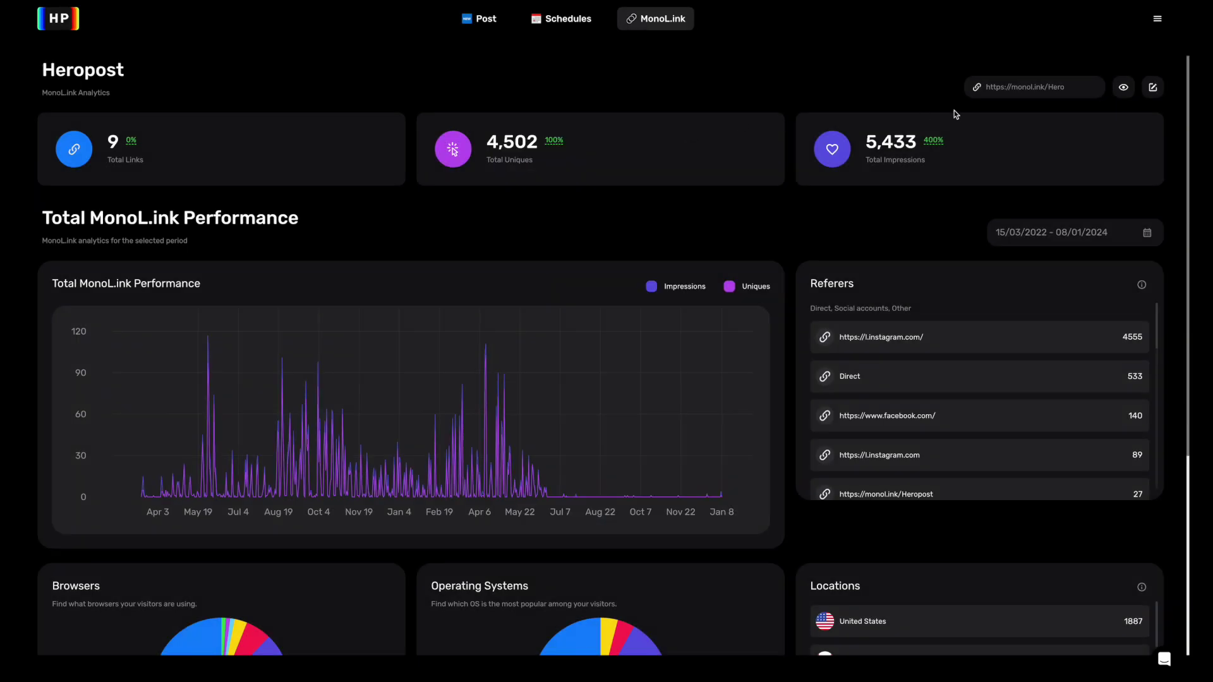
Open the original page's Home button for editing, then cancel back unchanged.
{"action": "left_click", "coordinate": [1152, 88]}
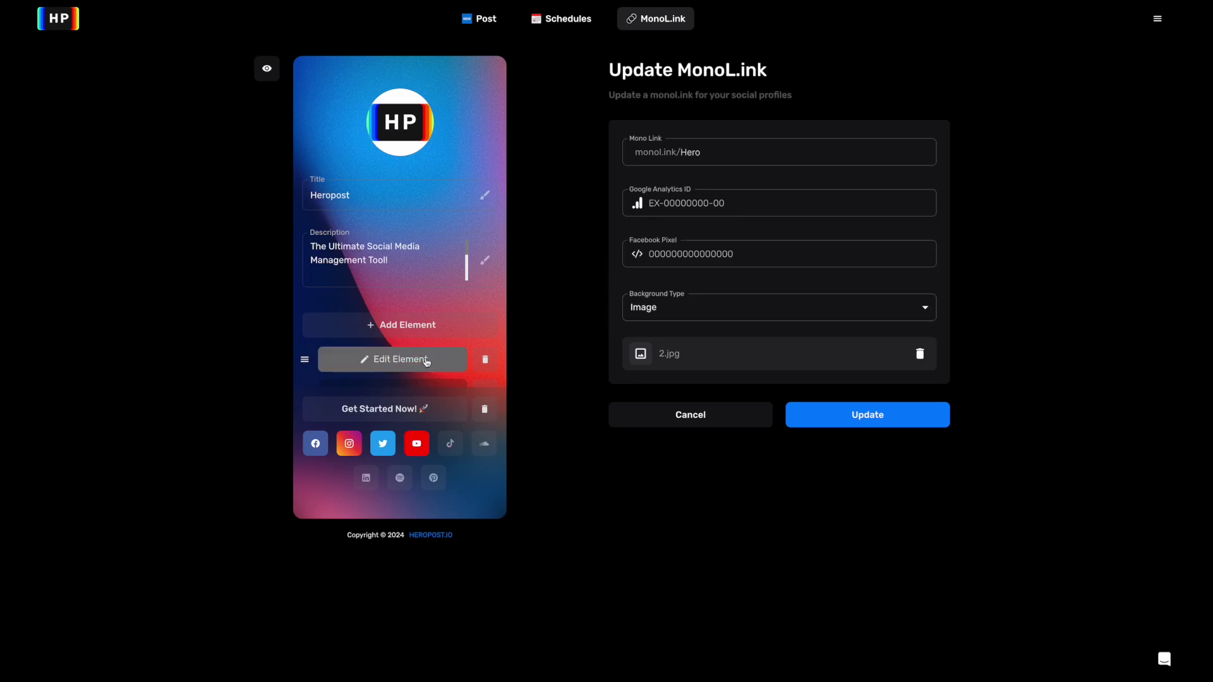
{"action": "left_click", "coordinate": [426, 360]}
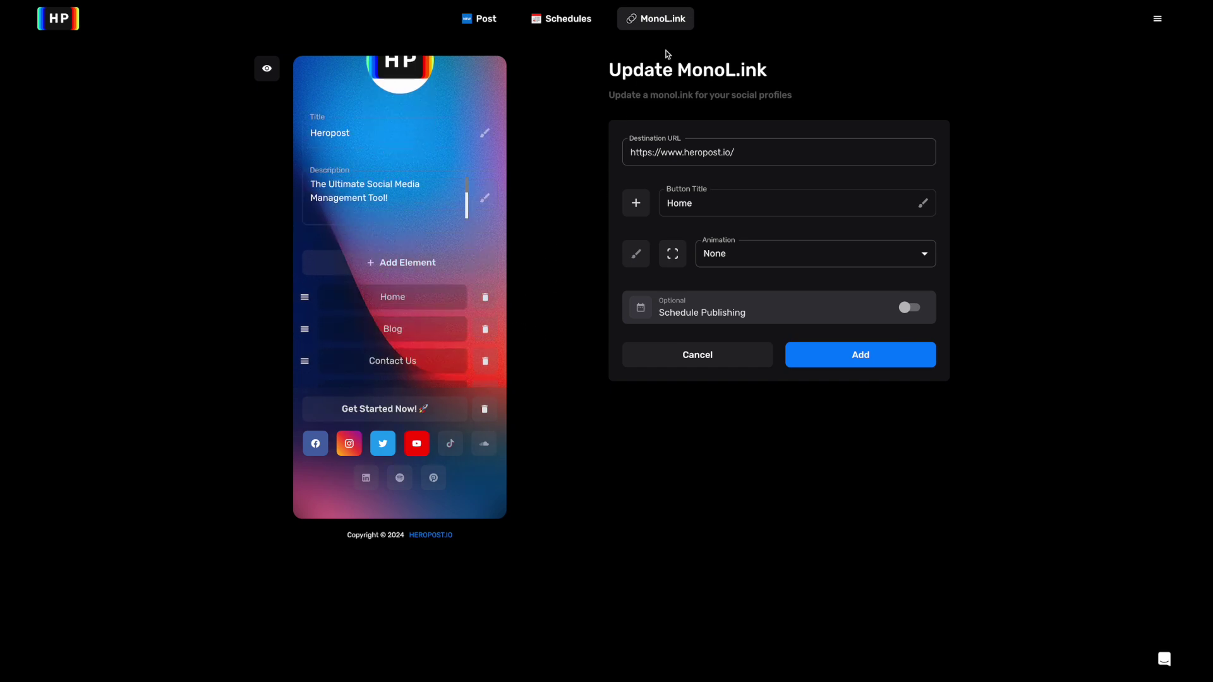
{"action": "left_click", "coordinate": [677, 24]}
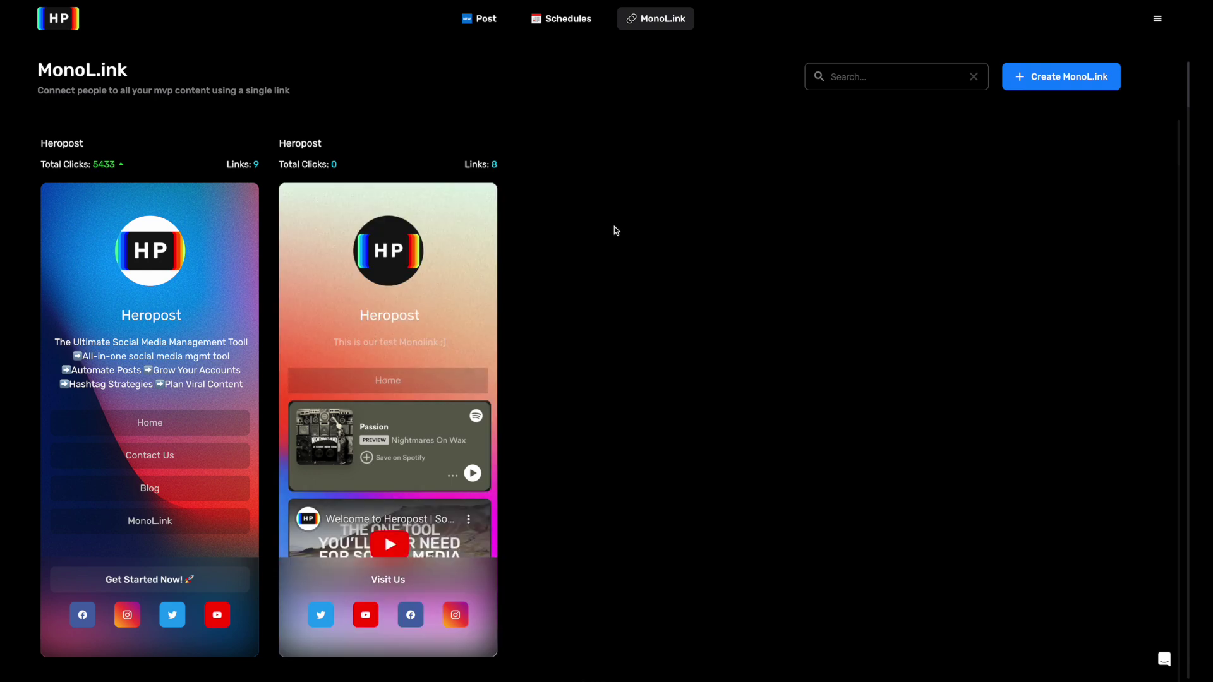
{"action": "scroll", "coordinate": [588, 233], "scroll_direction": "down", "scroll_amount": 2}
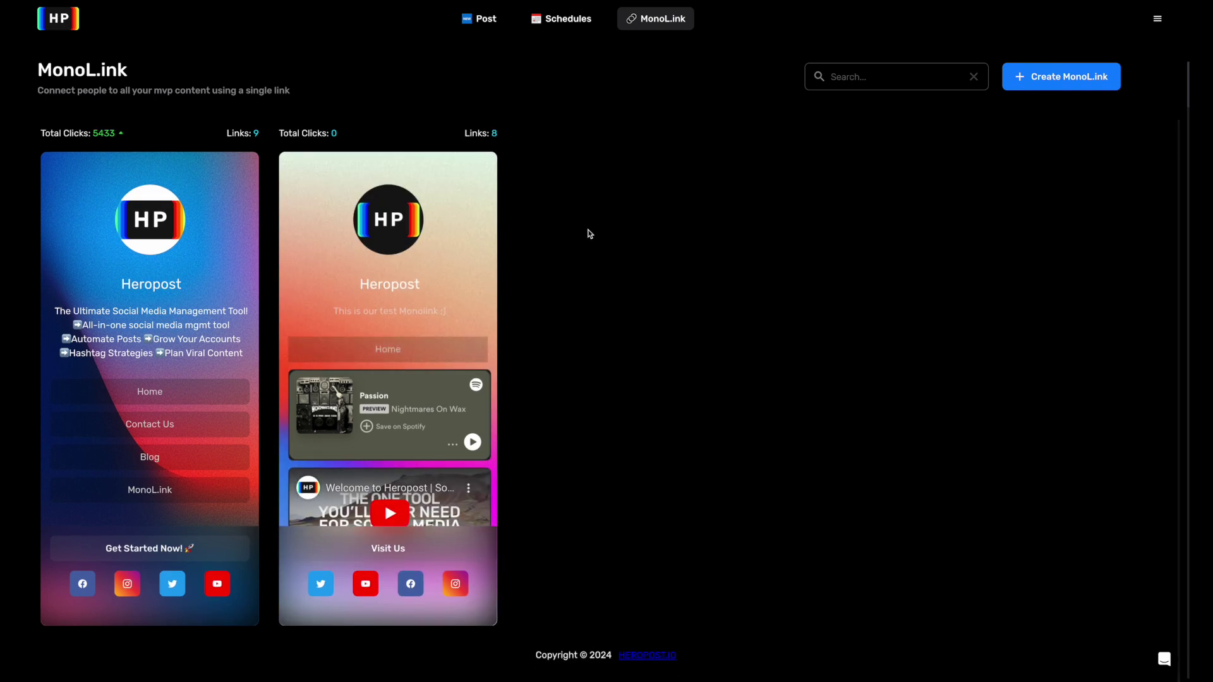